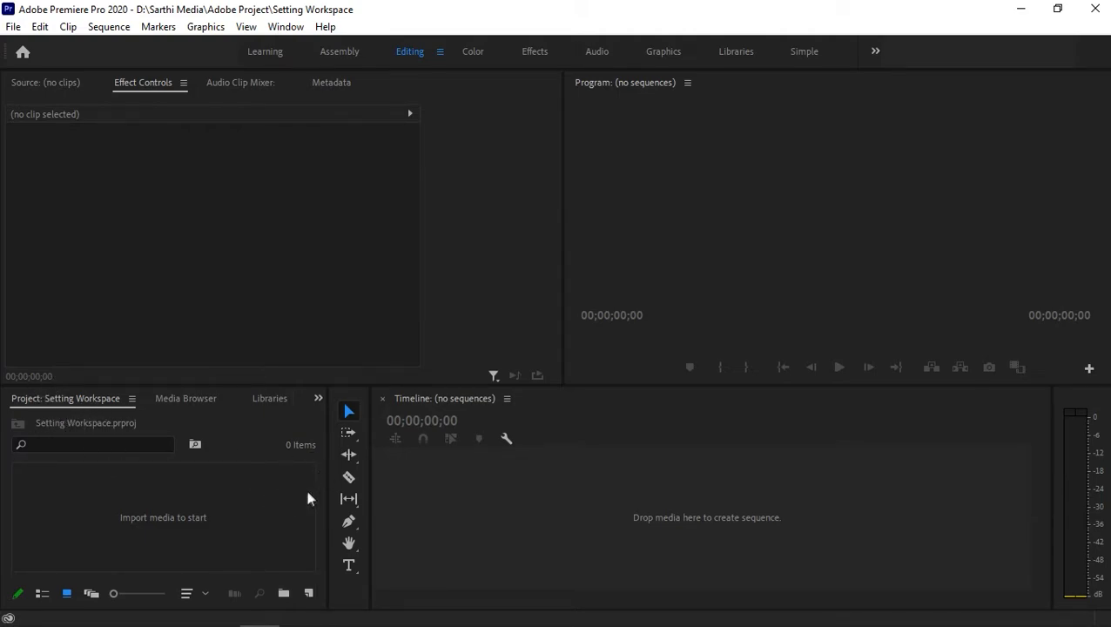
# Step: Look at the Effects panel hidden in the Project panel's group and return to the Project panel
pyautogui.click(318, 398)
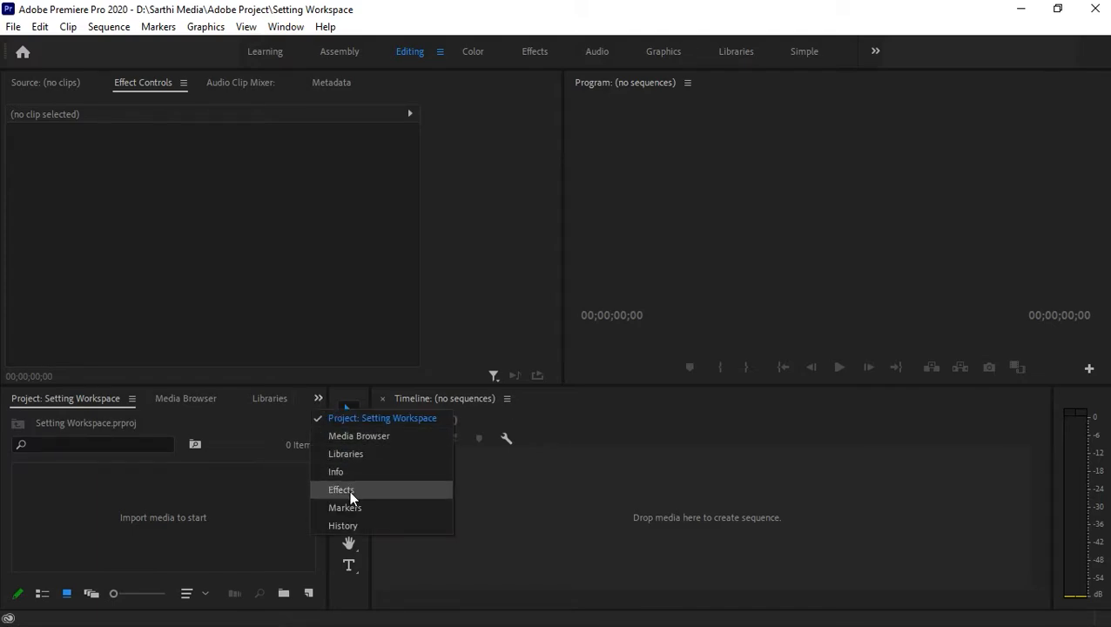
pyautogui.click(349, 490)
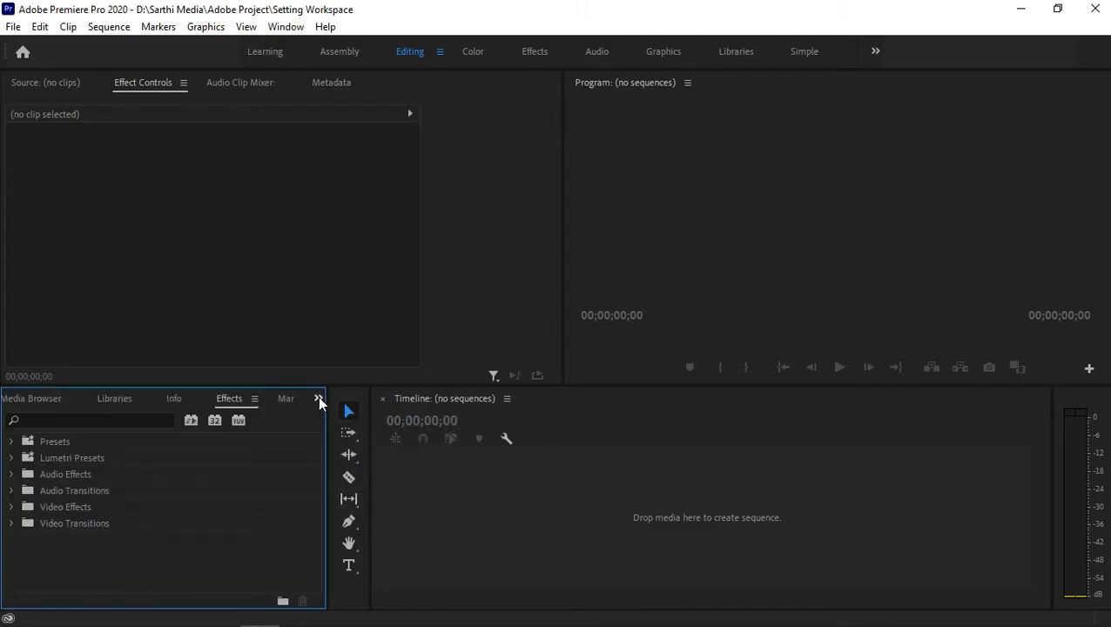
pyautogui.click(318, 398)
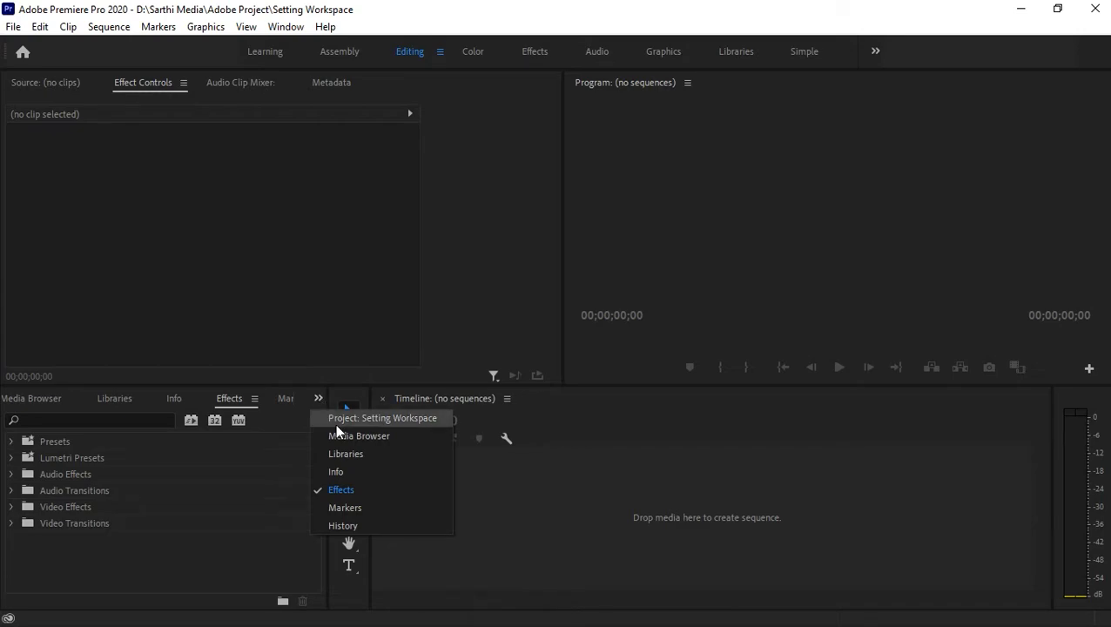
pyautogui.click(336, 423)
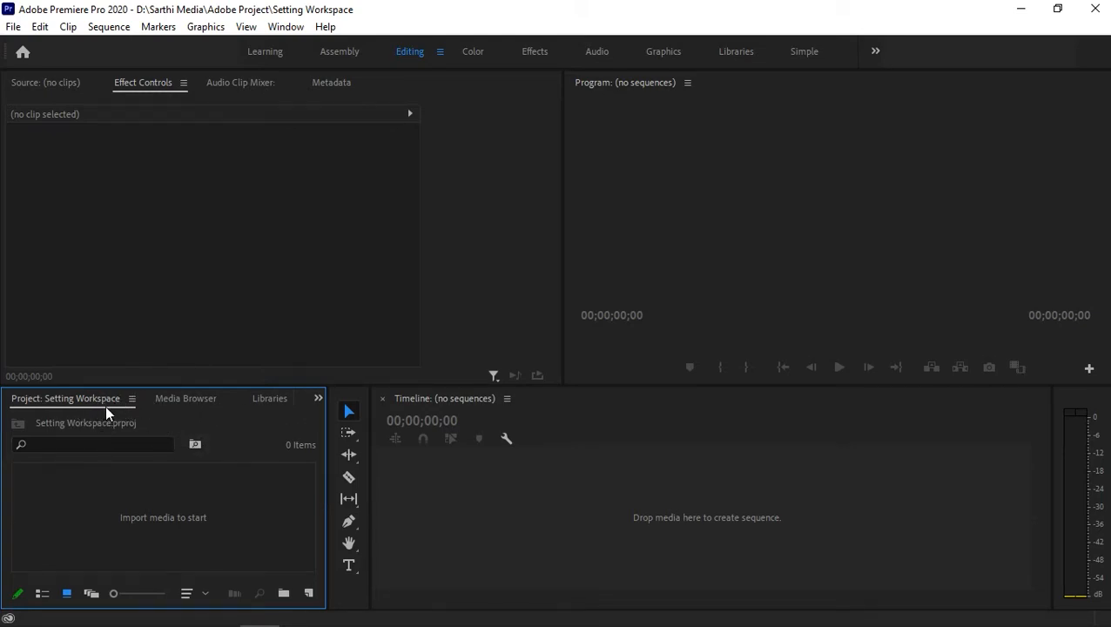
# Step: Close the Media Browser, Libraries and Info panels in the Project panel's group
pyautogui.click(158, 399)
pyautogui.click(228, 399)
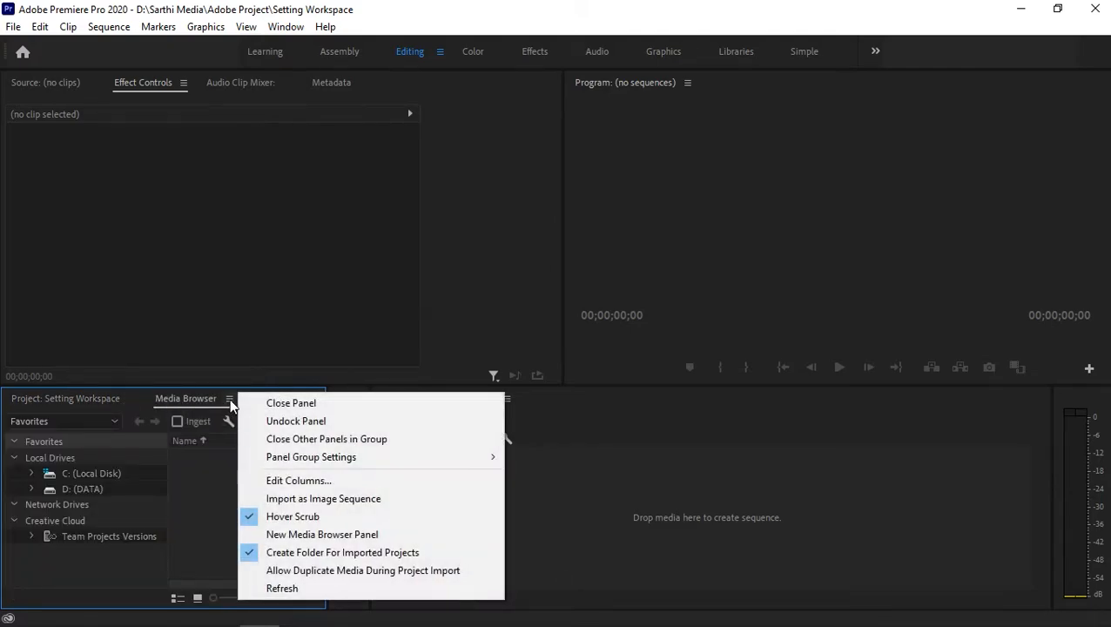
pyautogui.click(248, 402)
pyautogui.click(201, 400)
pyautogui.click(235, 402)
pyautogui.click(181, 399)
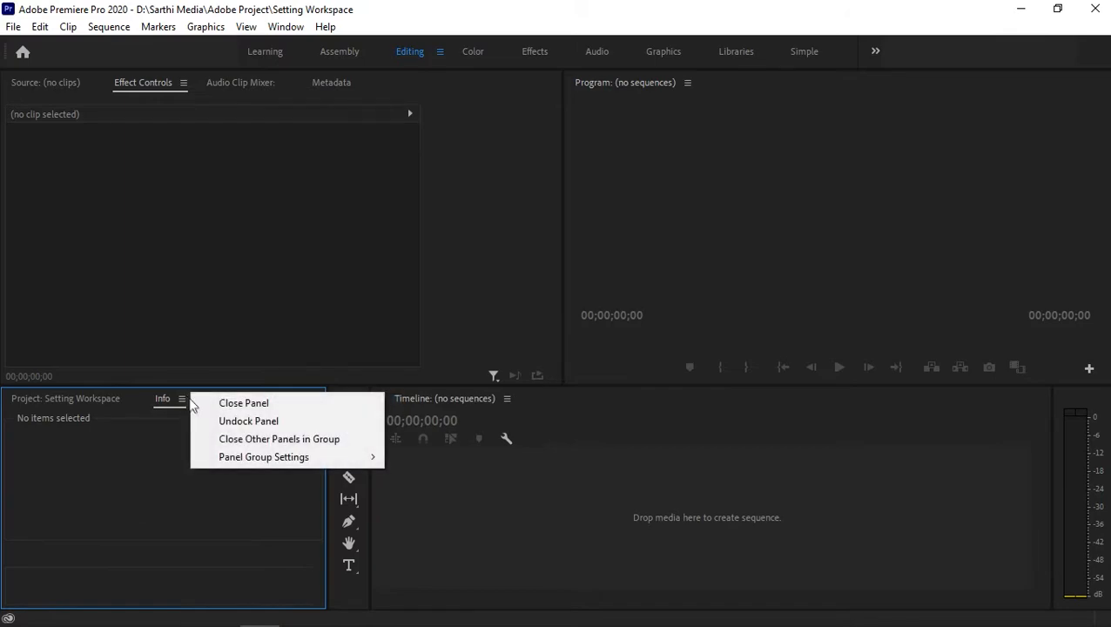
pyautogui.click(199, 403)
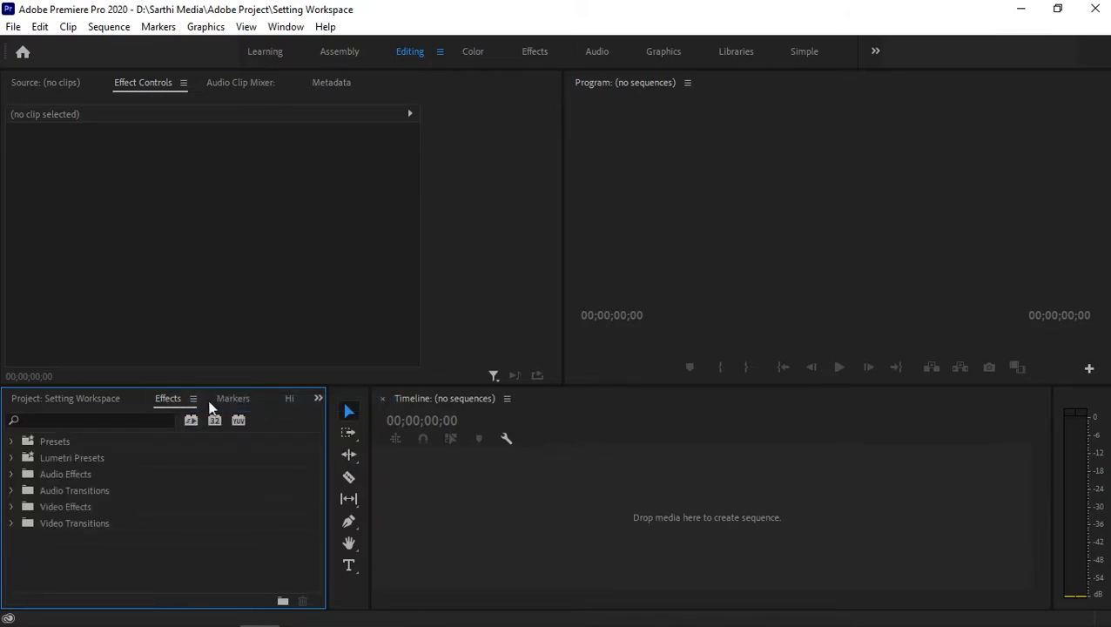
# Step: Close the Markers and History panels, keeping only Project and Effects in that group
pyautogui.click(244, 398)
pyautogui.click(256, 398)
pyautogui.click(278, 403)
pyautogui.click(253, 398)
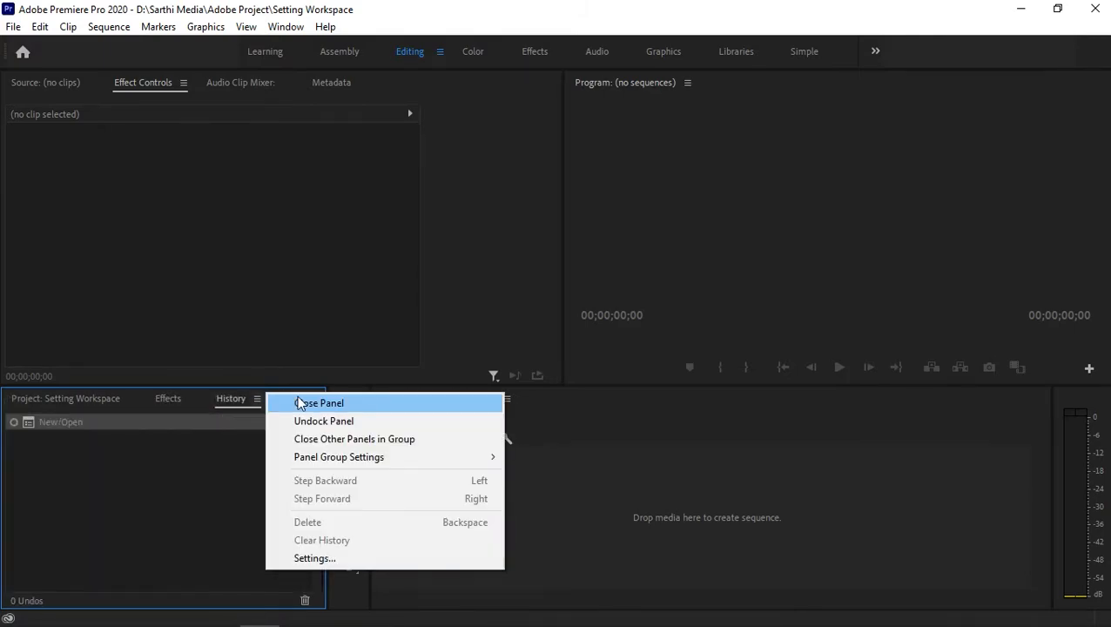
pyautogui.click(296, 402)
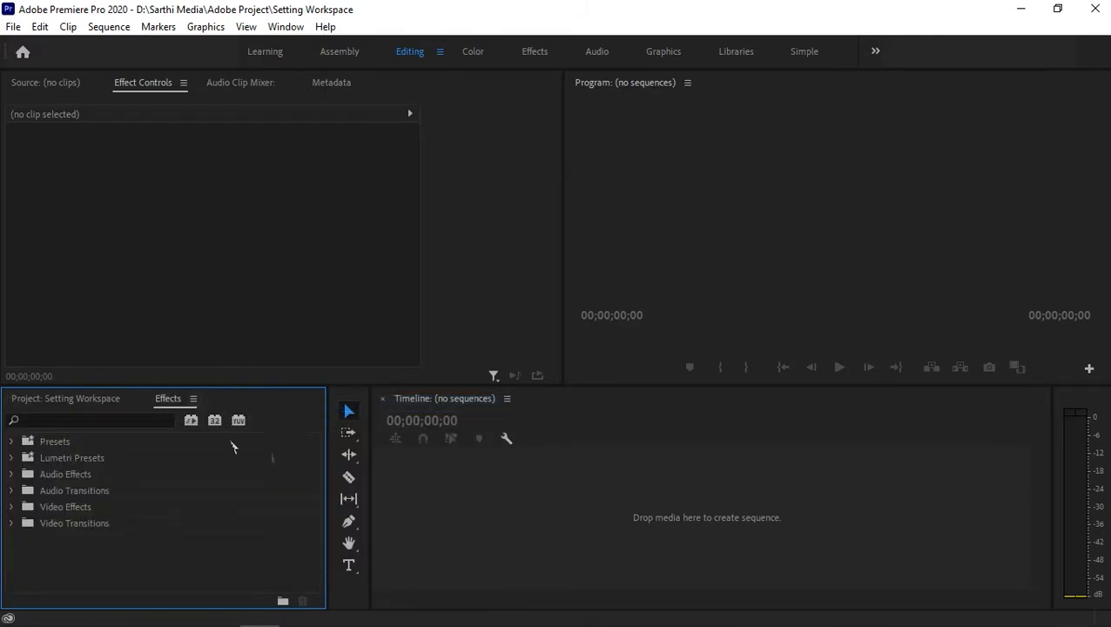
# Step: Look through the remaining Project and Effects panels, ending on the Project panel
pyautogui.click(75, 399)
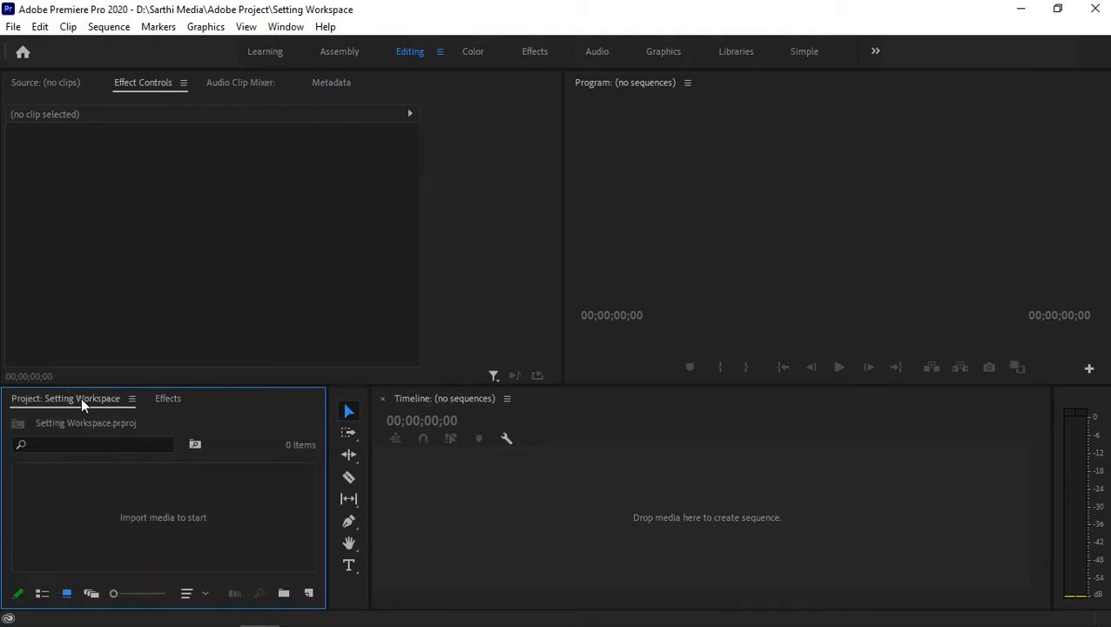
pyautogui.click(168, 402)
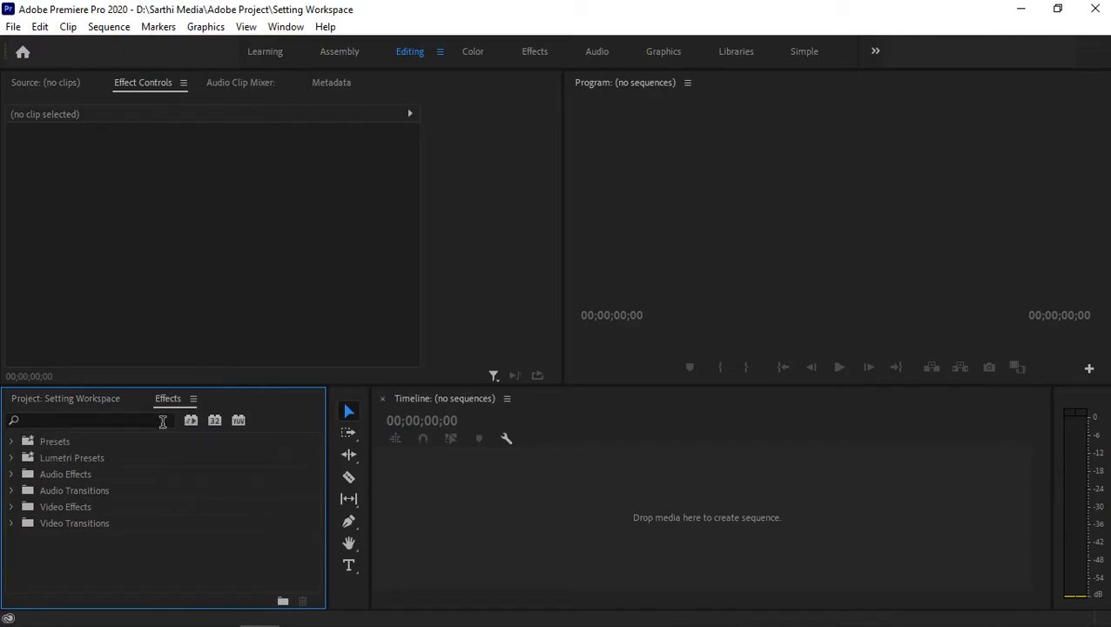
pyautogui.click(108, 402)
# Step: Close the Source, Audio Clip Mixer and Metadata panels, leaving only Effect Controls in that group
pyautogui.click(464, 145)
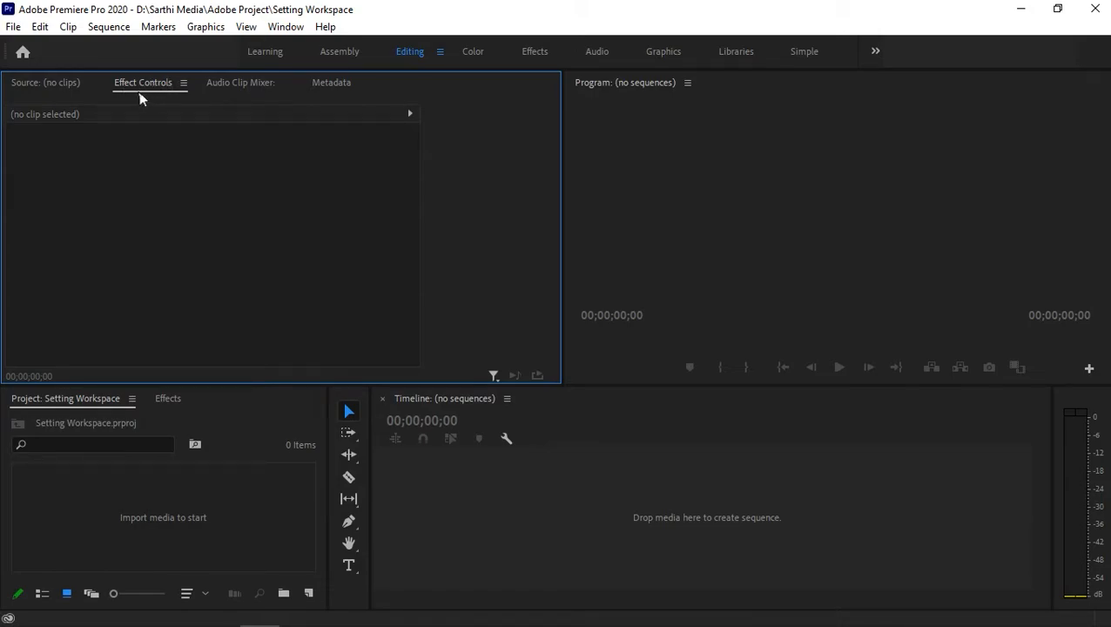
pyautogui.click(51, 84)
pyautogui.click(90, 83)
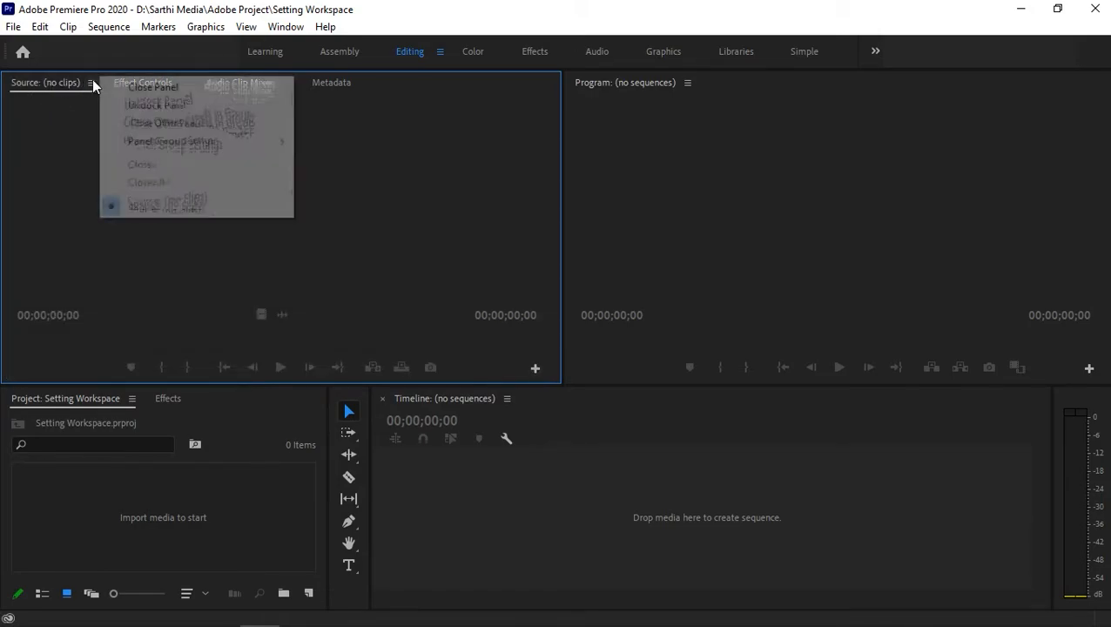
pyautogui.click(135, 87)
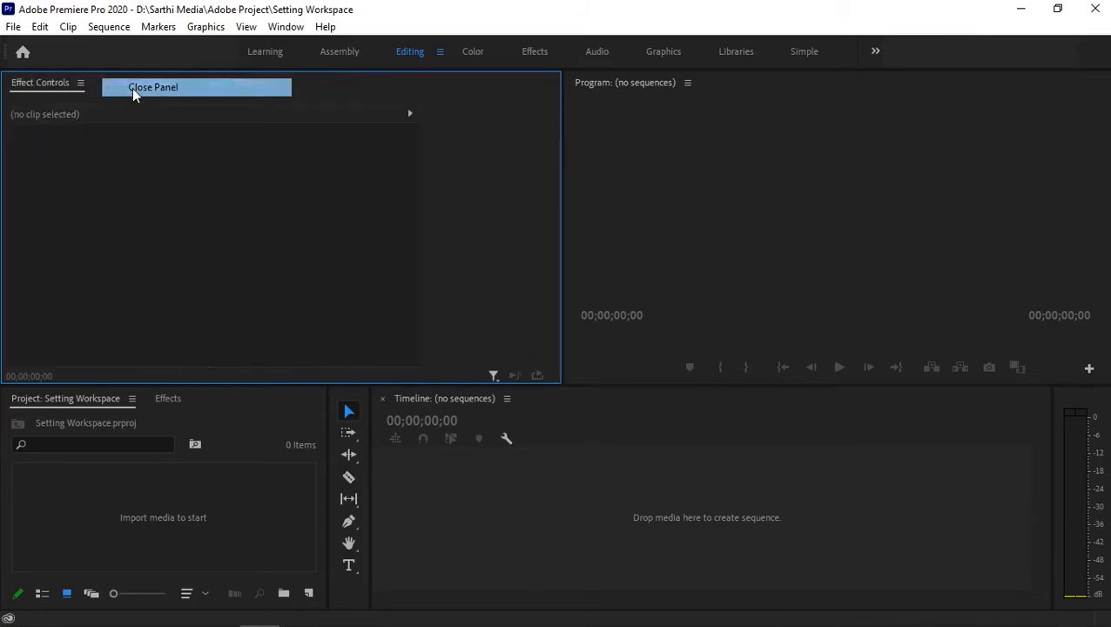
pyautogui.click(147, 84)
pyautogui.click(186, 83)
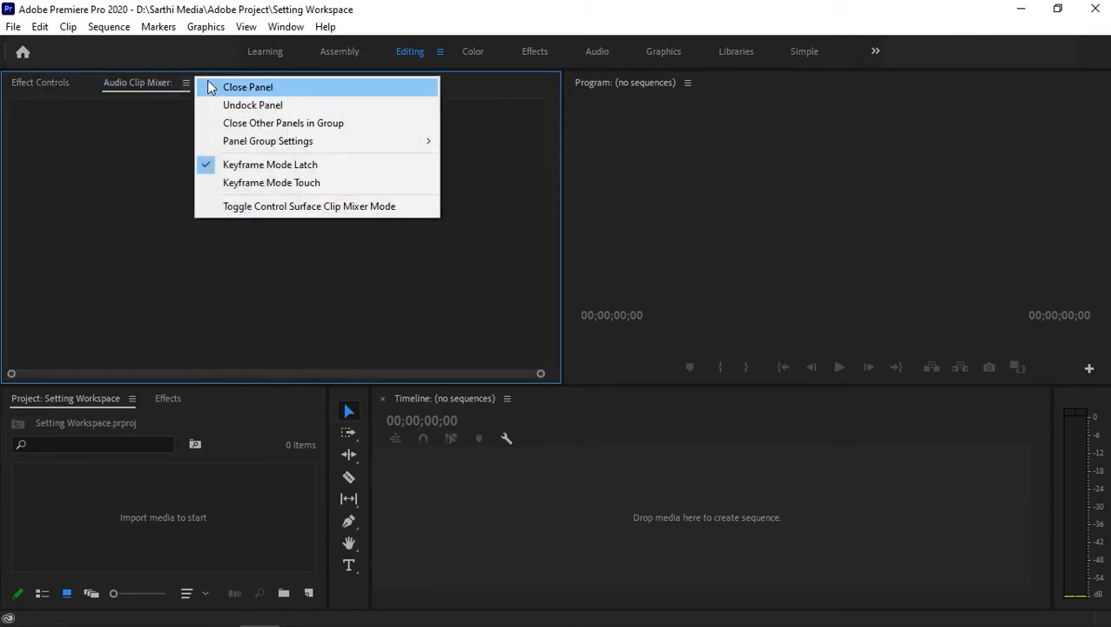
pyautogui.click(214, 87)
pyautogui.click(156, 83)
pyautogui.click(198, 89)
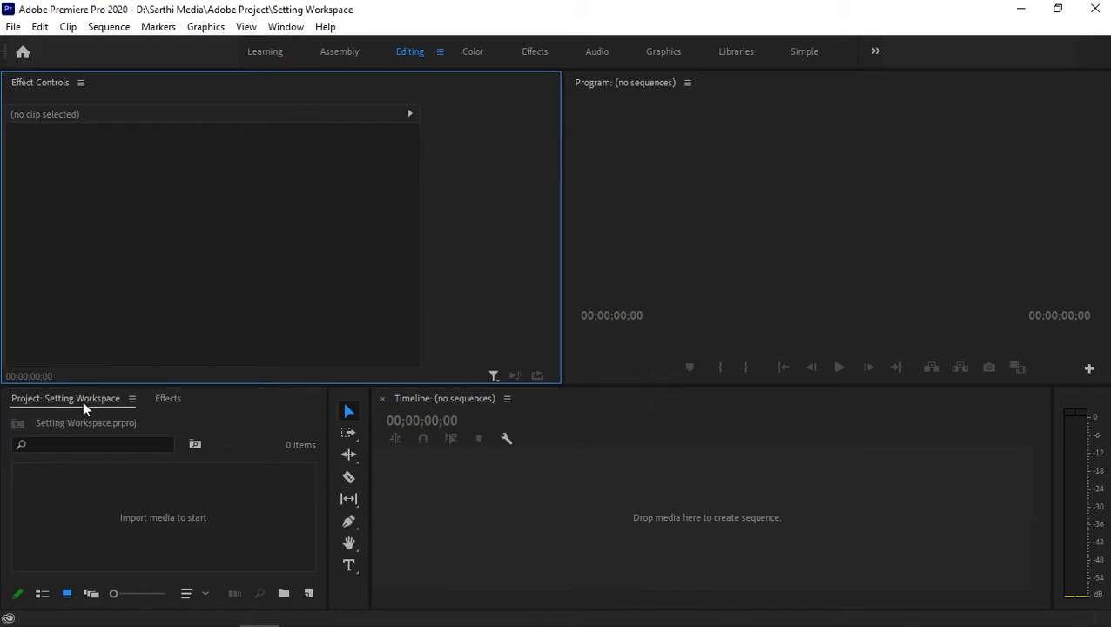
# Step: Group the Project panel with Effect Controls and dock the Effects panel as a narrow column on that group's left side
pyautogui.click(54, 399)
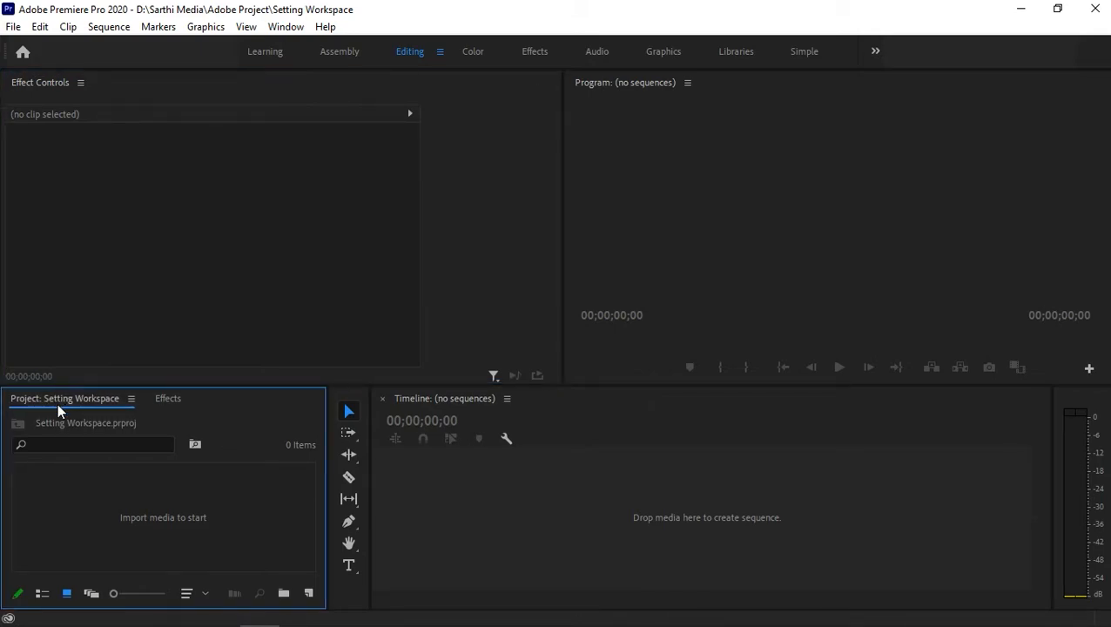
pyautogui.moveTo(58, 400); pyautogui.dragTo(138, 82)
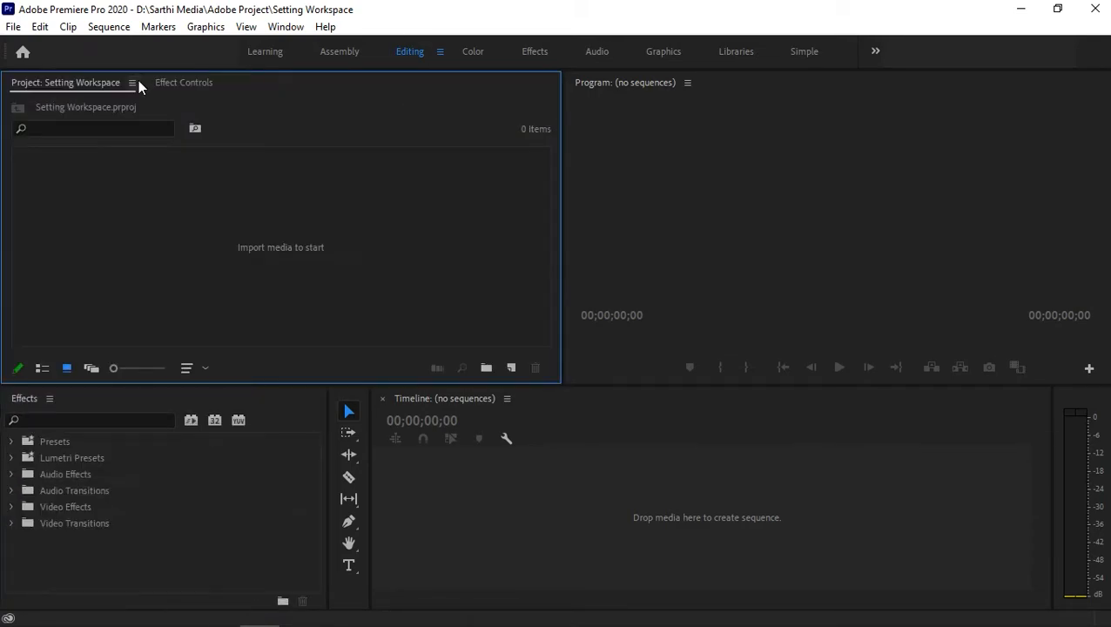
pyautogui.click(22, 404)
pyautogui.moveTo(22, 403); pyautogui.dragTo(24, 243)
pyautogui.moveTo(283, 263); pyautogui.dragTo(180, 325)
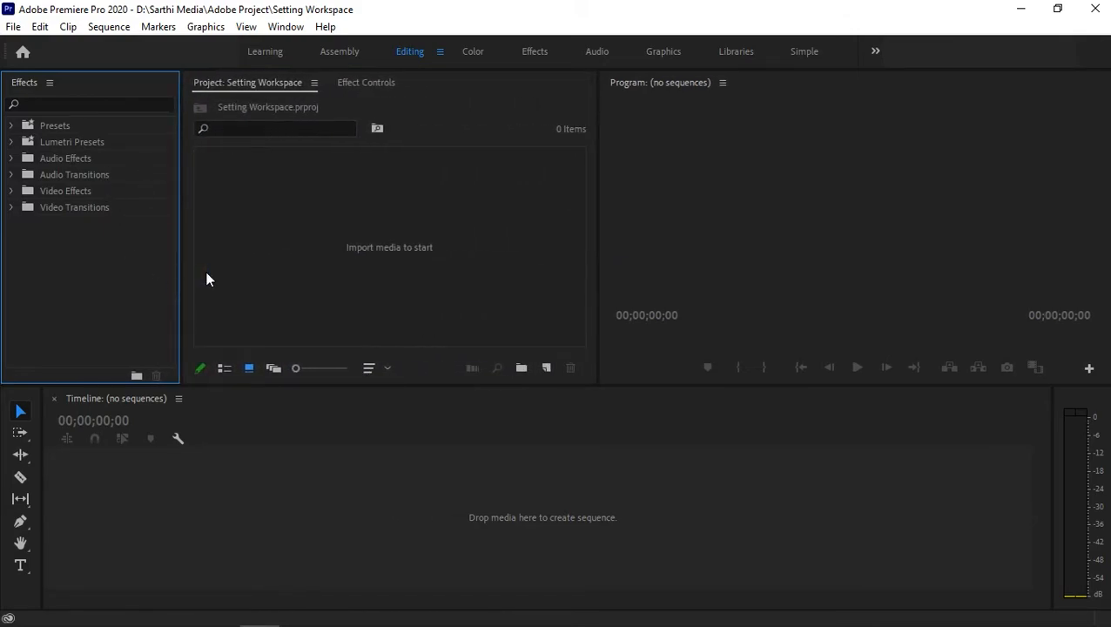
# Step: Close the audio meters panel beside the Timeline
pyautogui.click(201, 503)
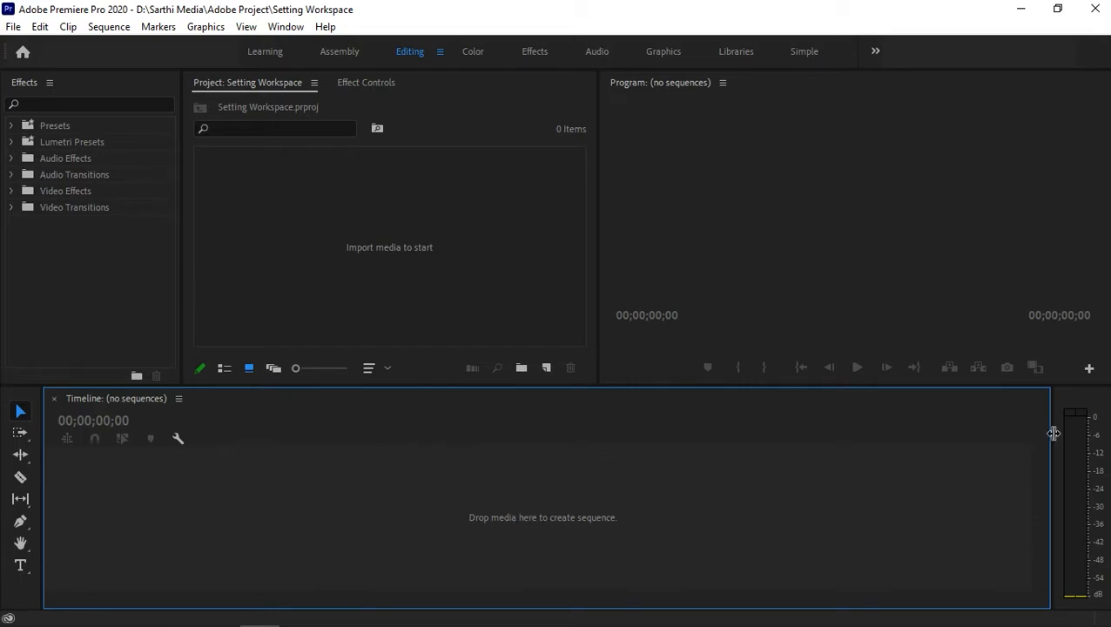
pyautogui.click(1080, 418)
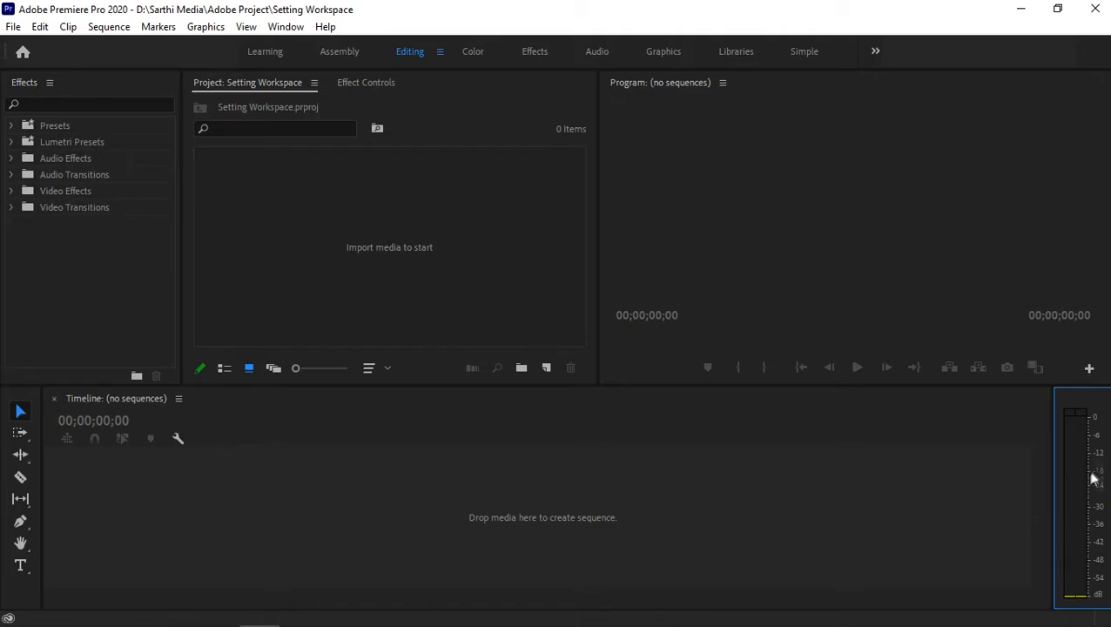
pyautogui.rightClick(1080, 400)
pyautogui.click(1083, 388)
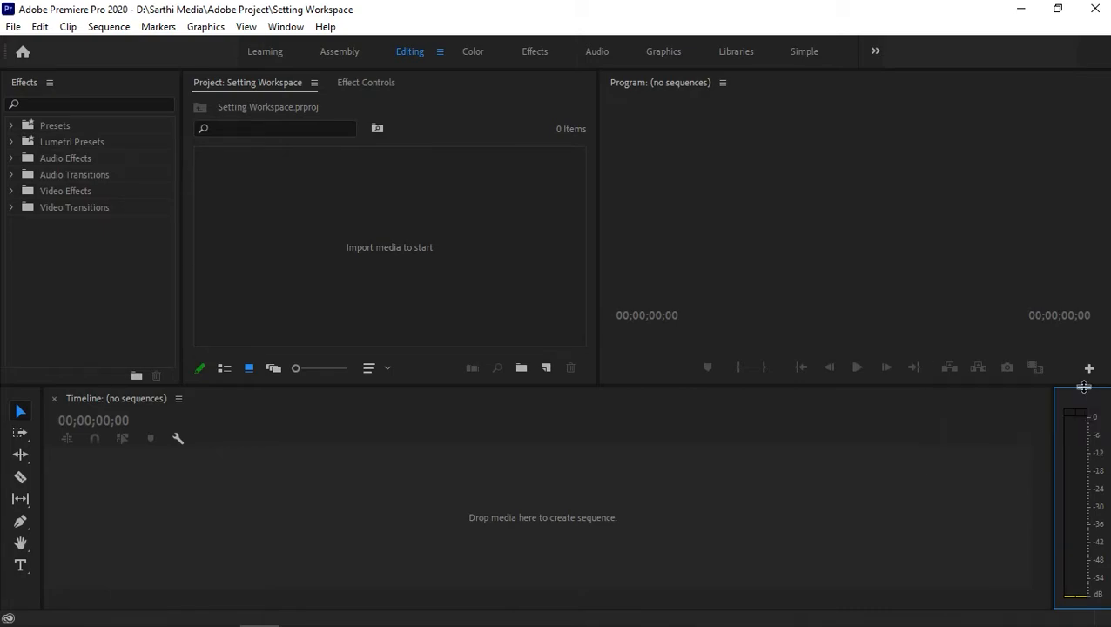
pyautogui.rightClick(1082, 463)
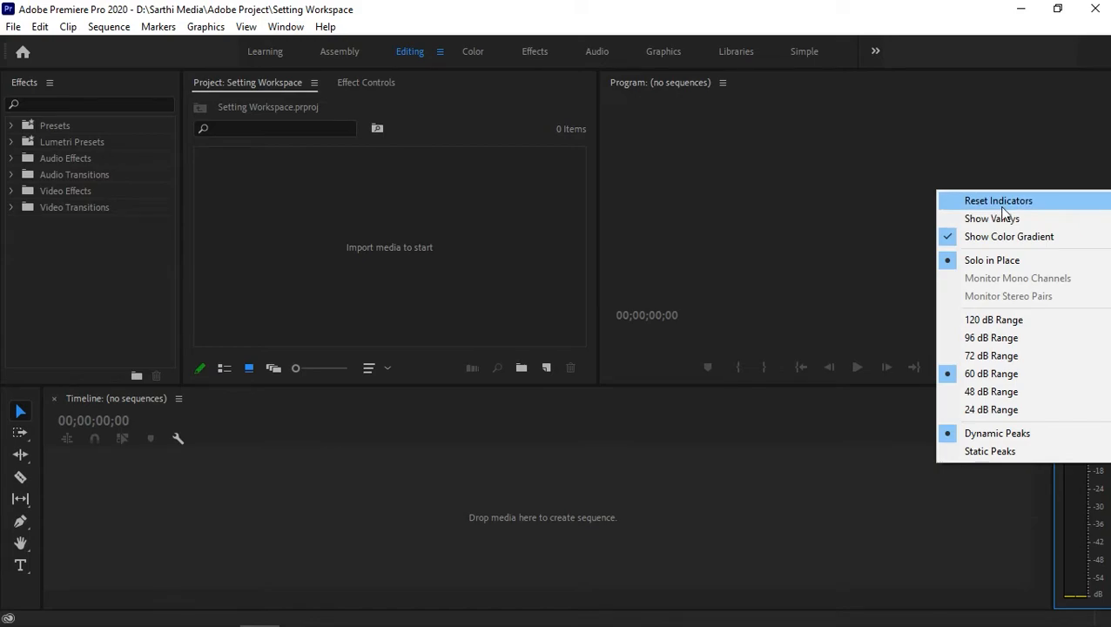
pyautogui.click(1070, 433)
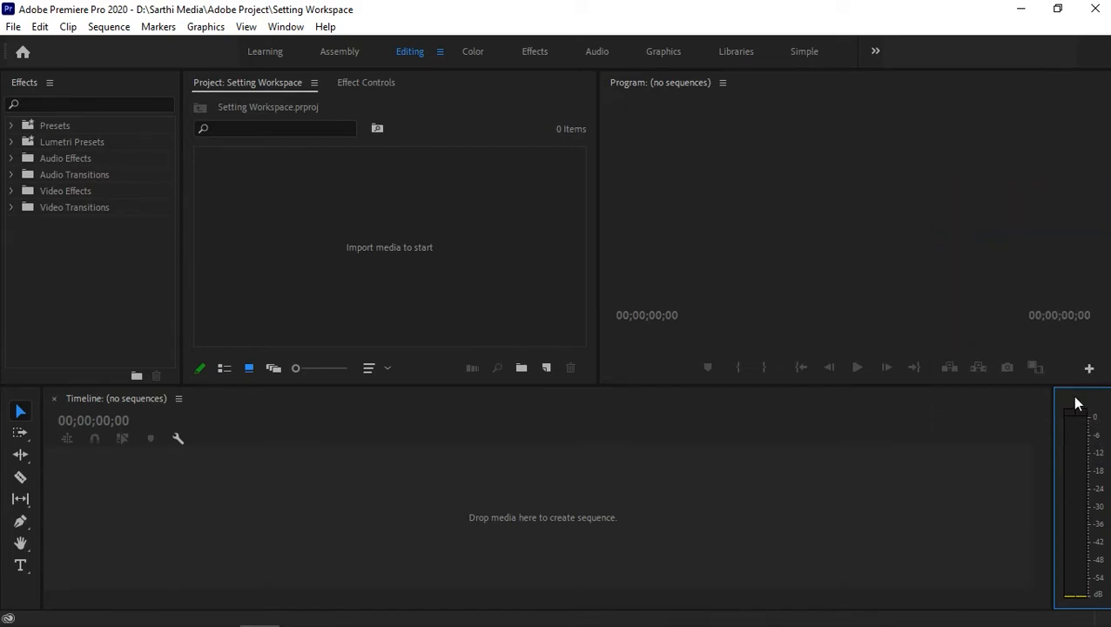
pyautogui.rightClick(1077, 401)
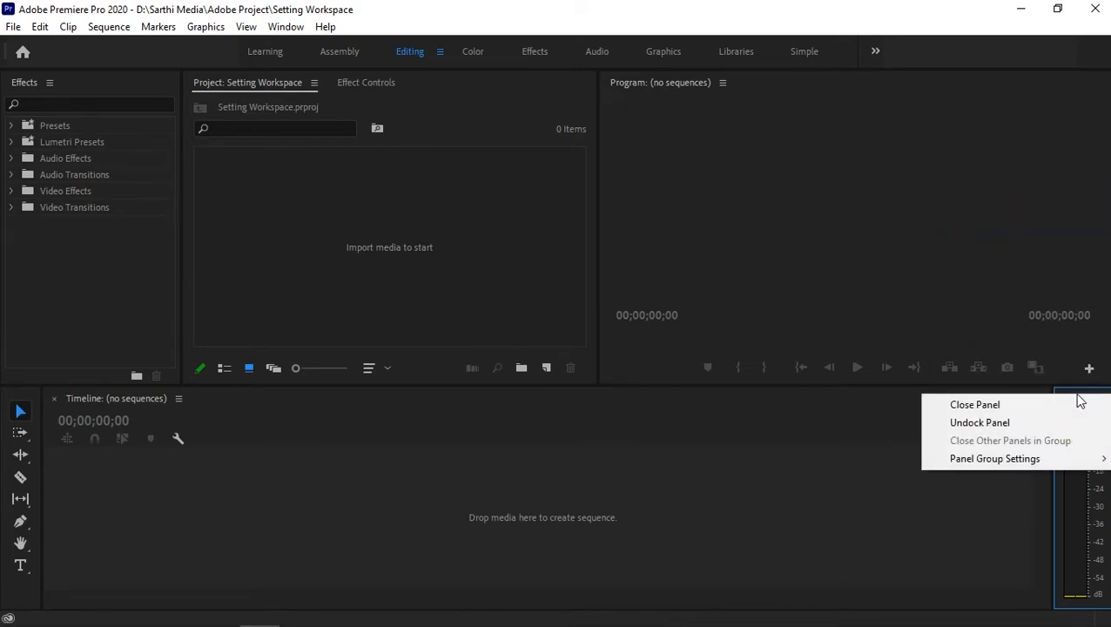
pyautogui.click(1038, 405)
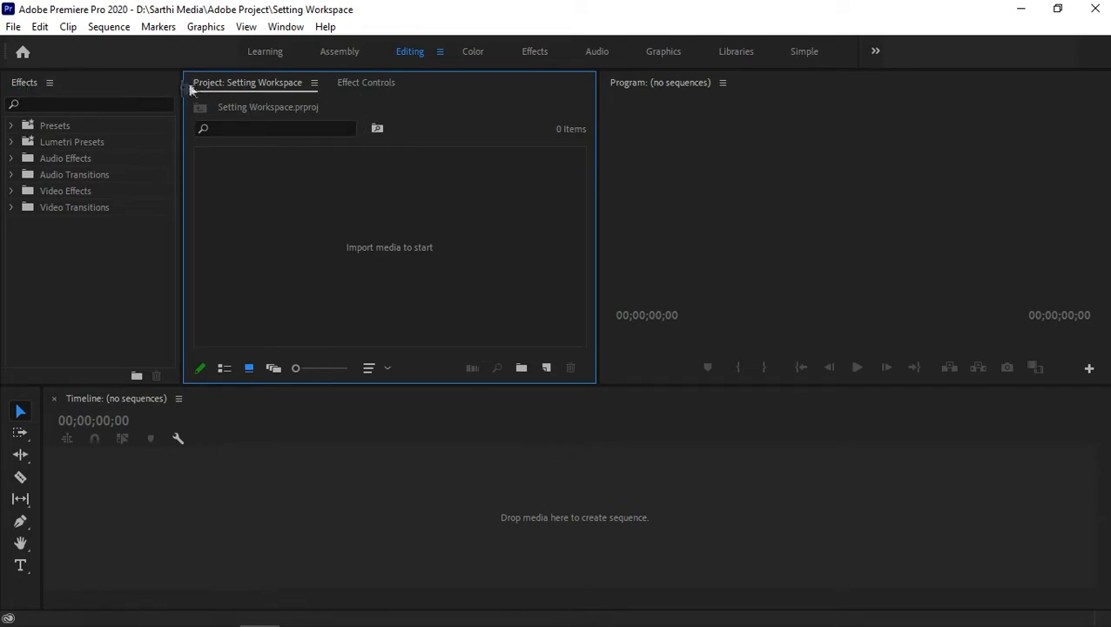
# Step: Look over the Effects and Effect Controls panels in the new layout and return to the Project panel
pyautogui.click(28, 100)
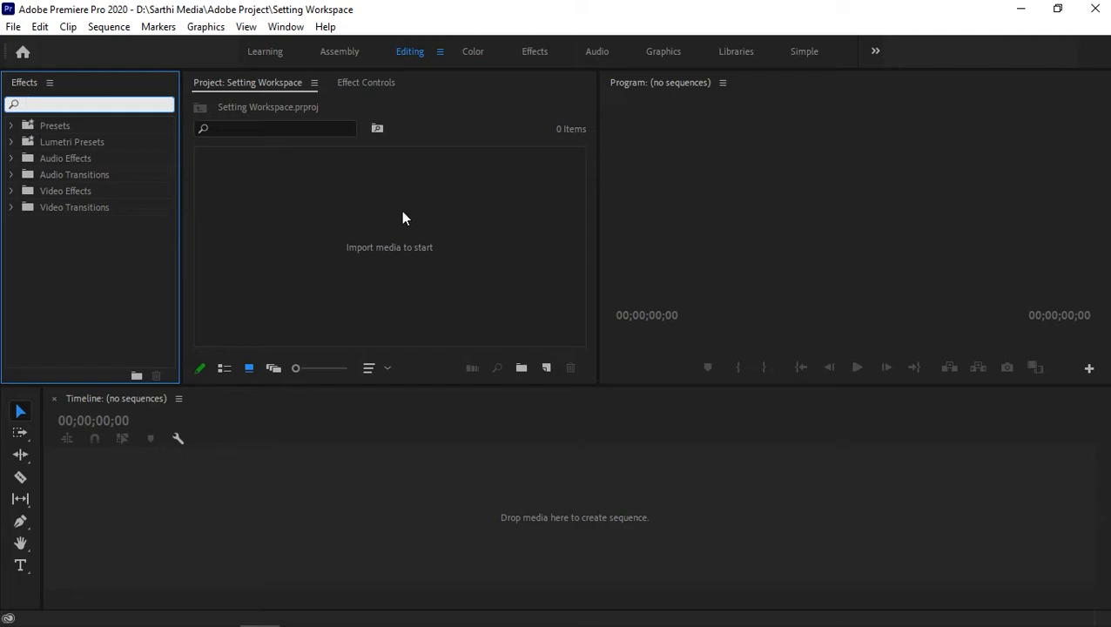
pyautogui.click(363, 84)
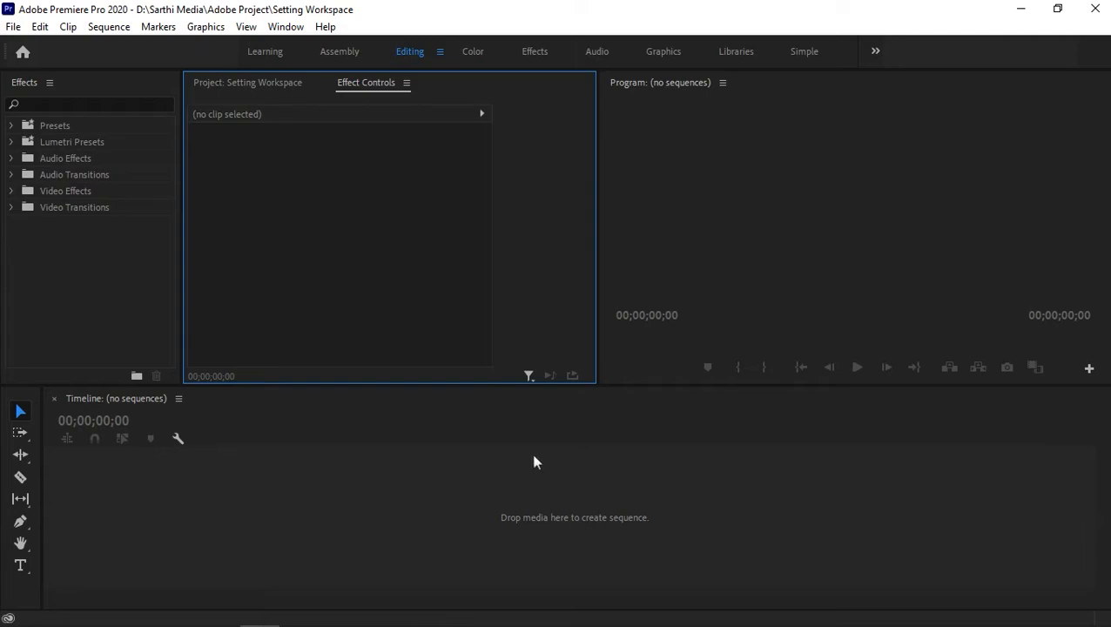
pyautogui.click(272, 84)
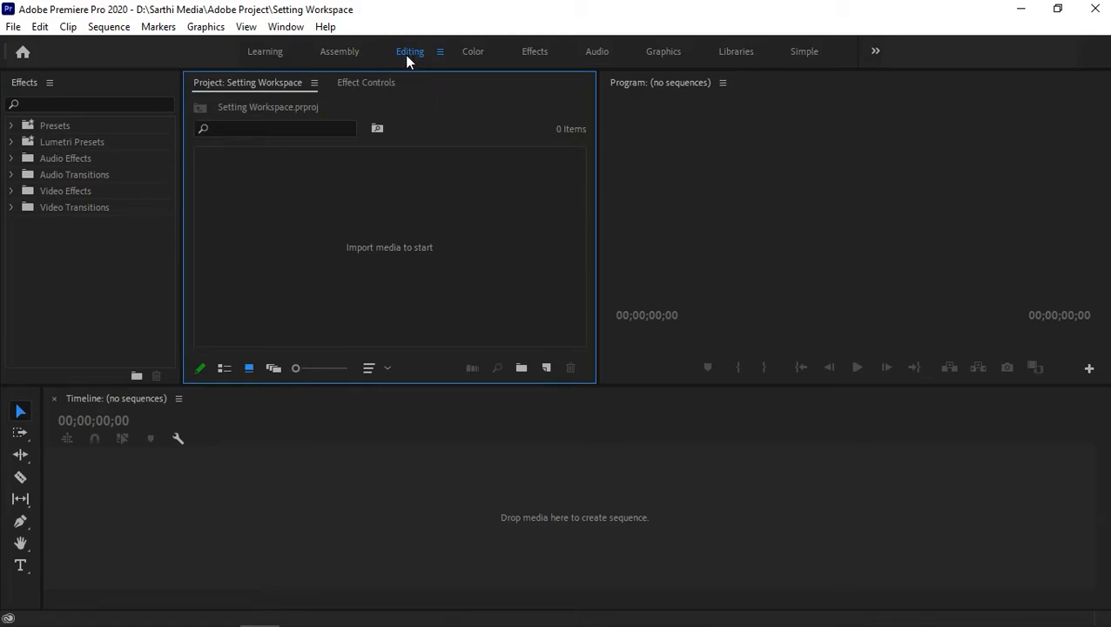
# Step: Save the current panel layout as a new workspace named Setting Workspace
pyautogui.rightClick(422, 57)
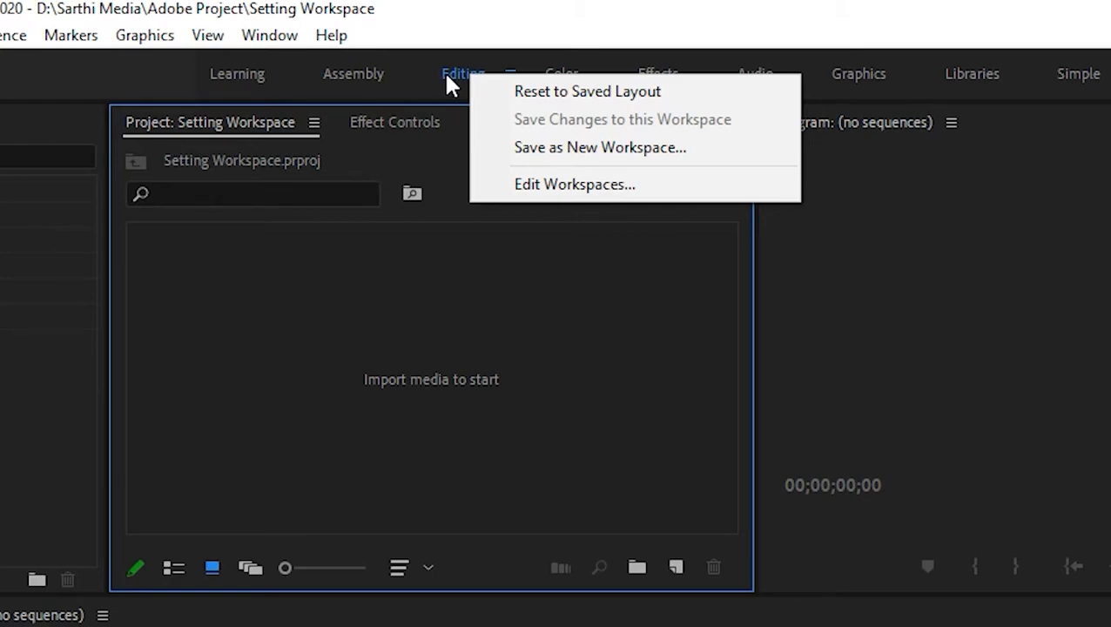
pyautogui.click(237, 129)
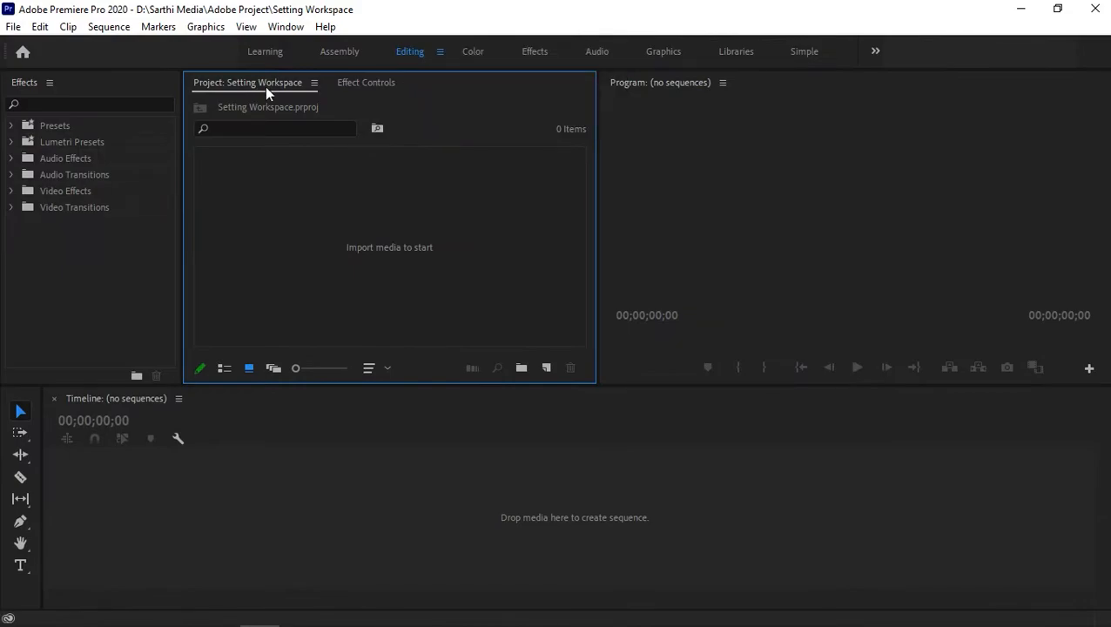
pyautogui.click(283, 29)
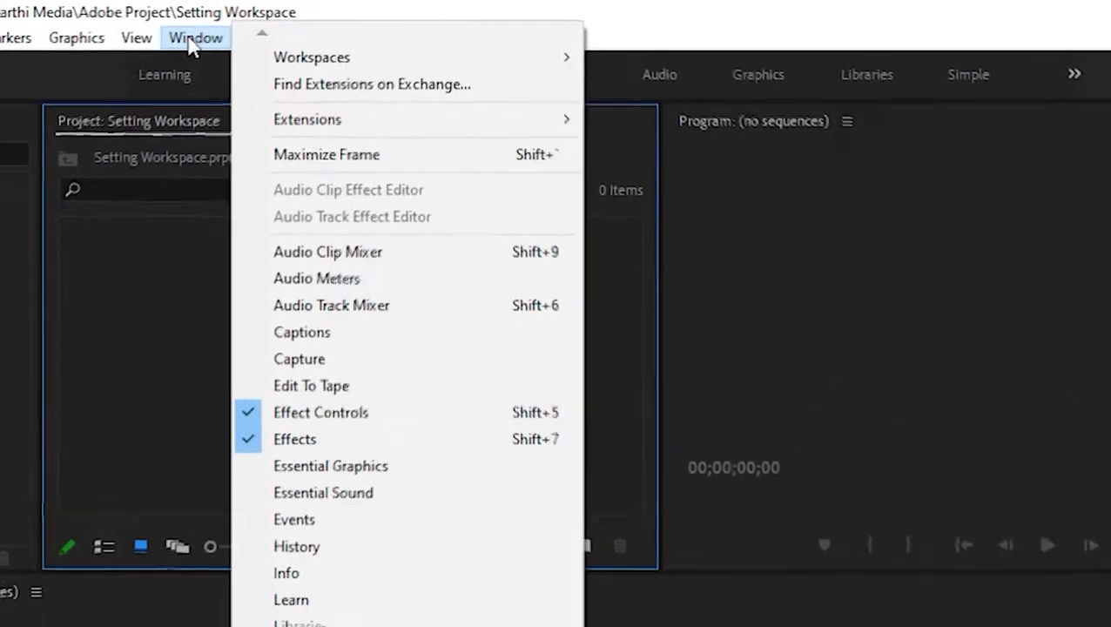
pyautogui.moveTo(510, 63)
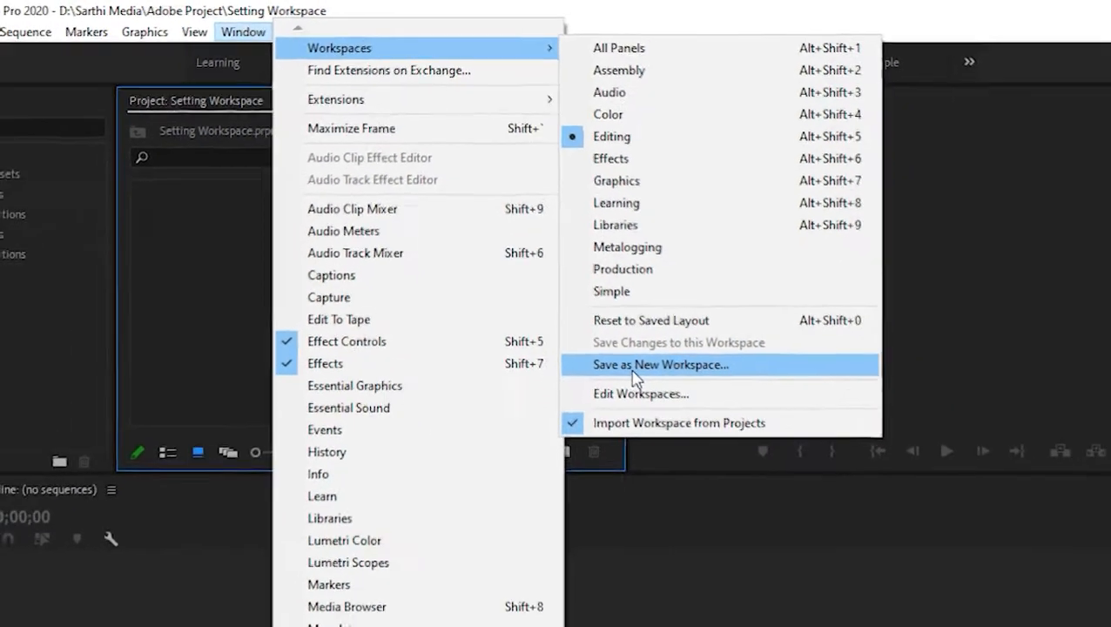
pyautogui.click(683, 477)
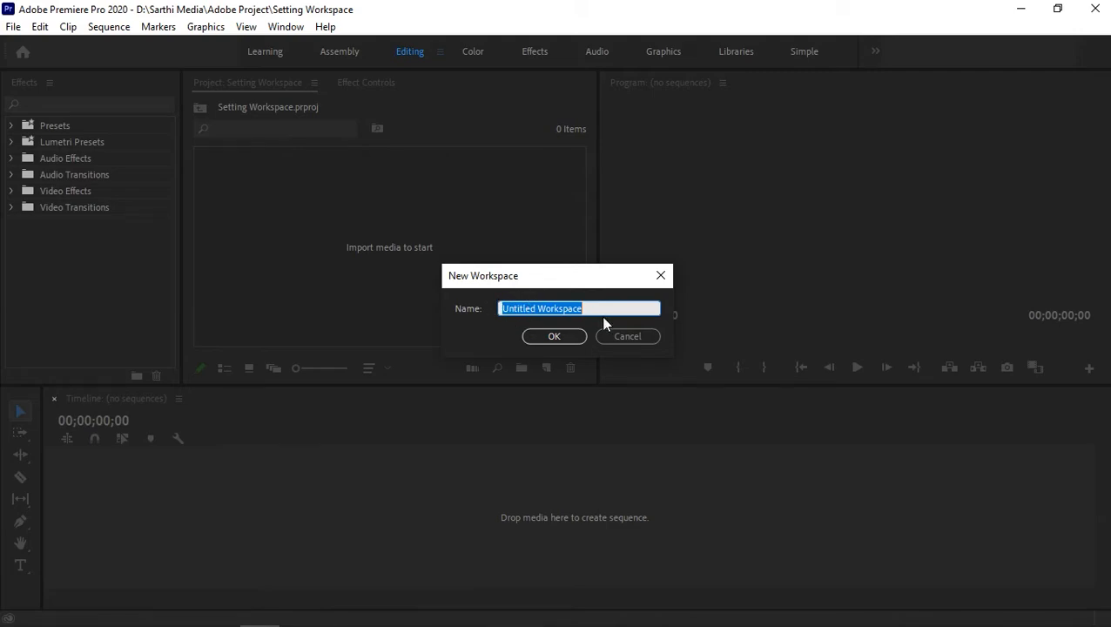
pyautogui.press('BackSpace')
pyautogui.write('Setti')
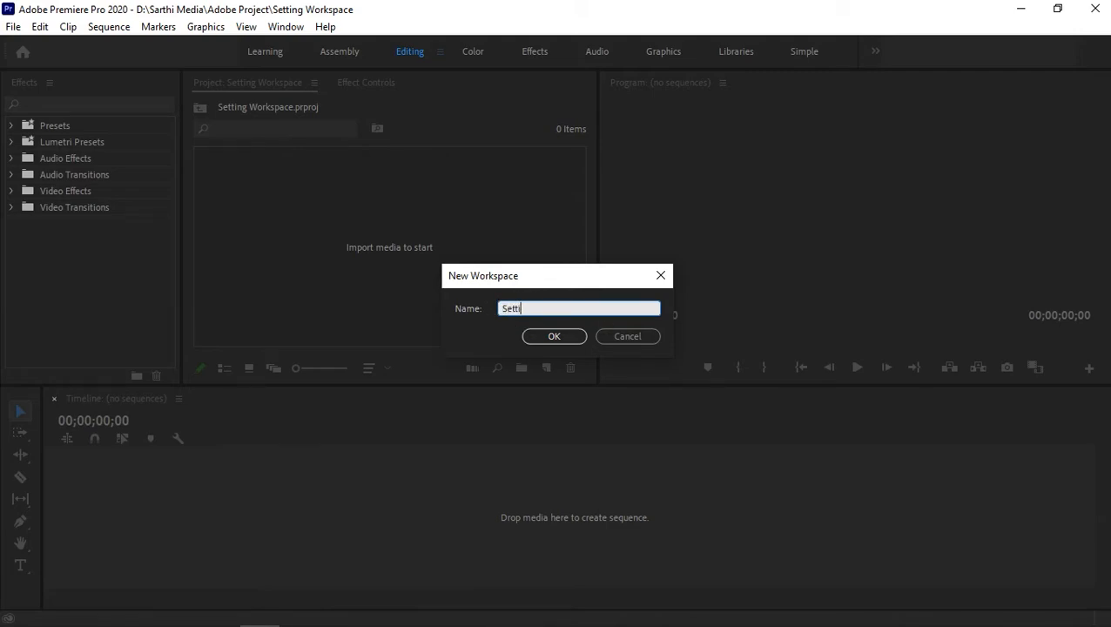
pyautogui.write('ng Workspace')
pyautogui.click(554, 337)
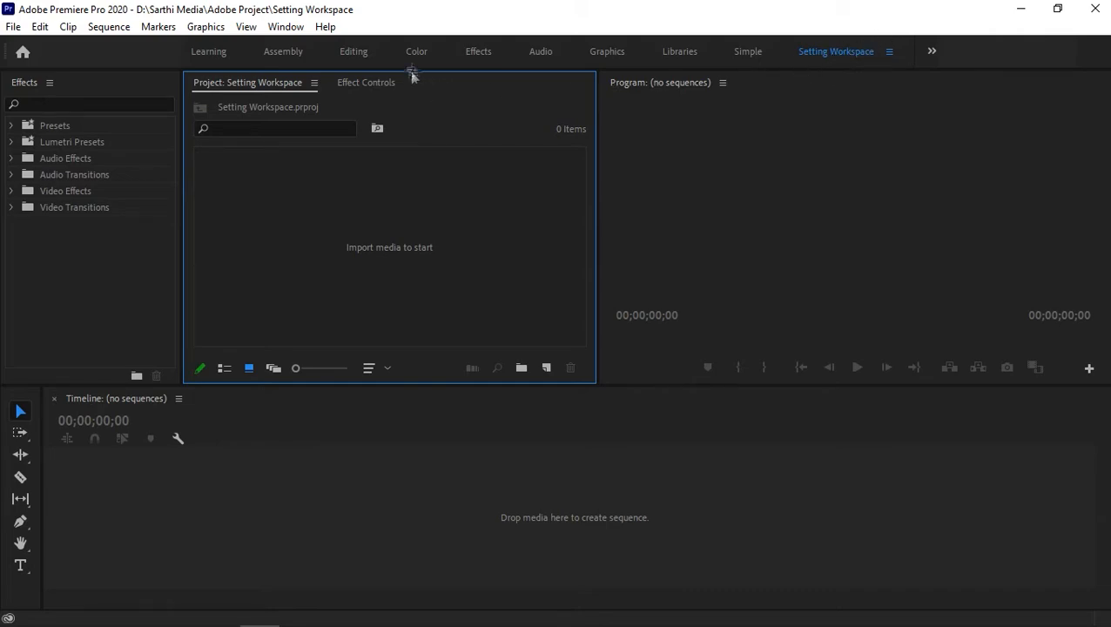
# Step: Reset the Editing workspace to its saved layout and switch back to Setting Workspace
pyautogui.click(355, 53)
pyautogui.rightClick(353, 50)
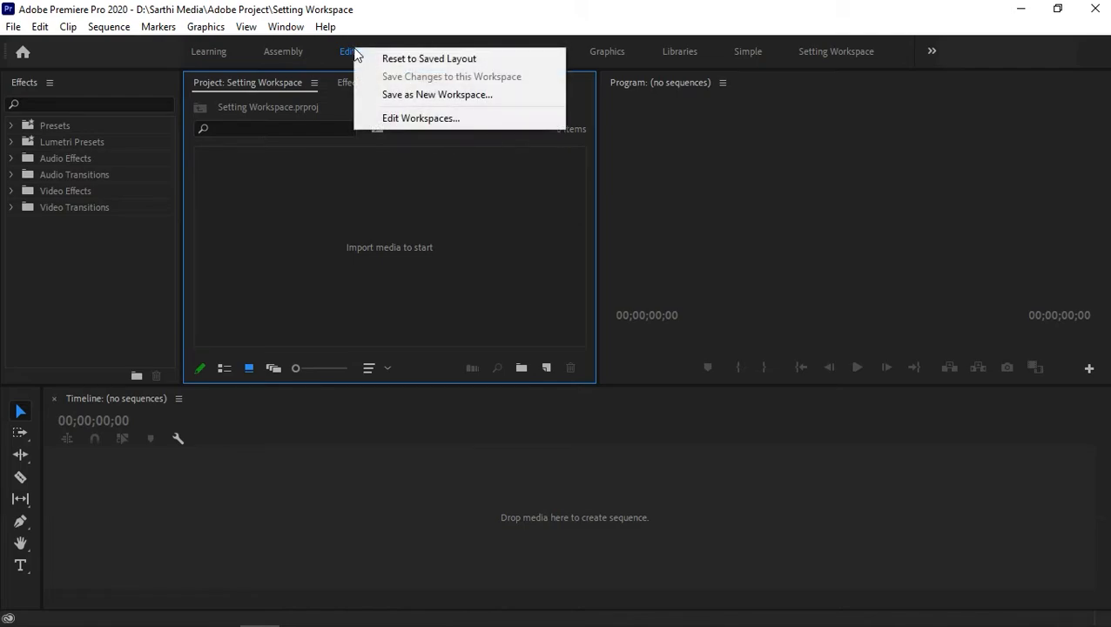
pyautogui.click(422, 67)
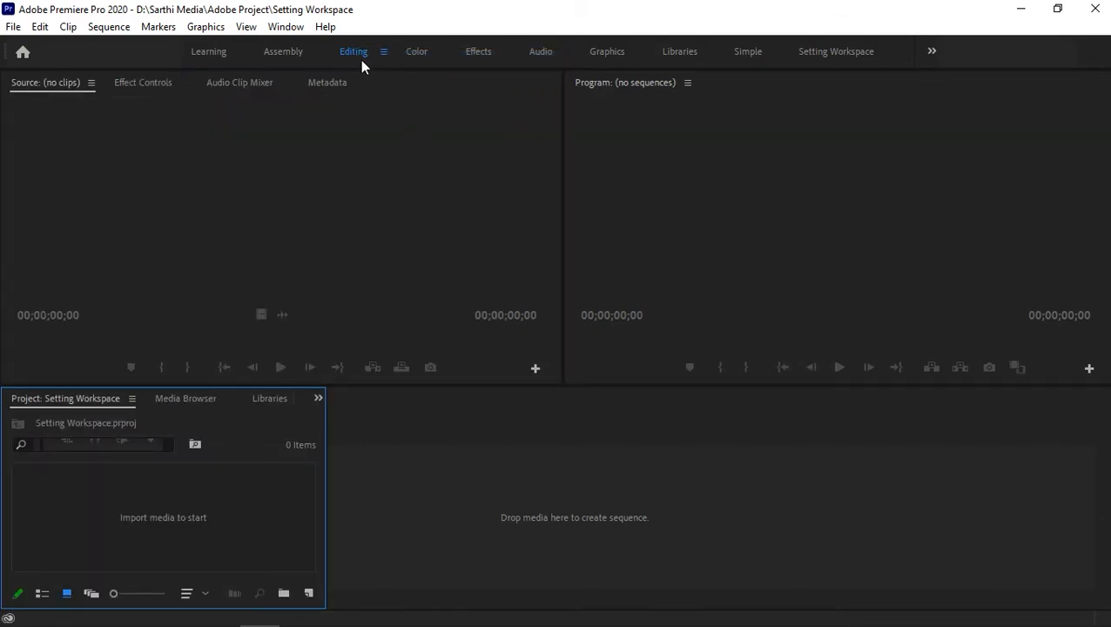
pyautogui.click(836, 51)
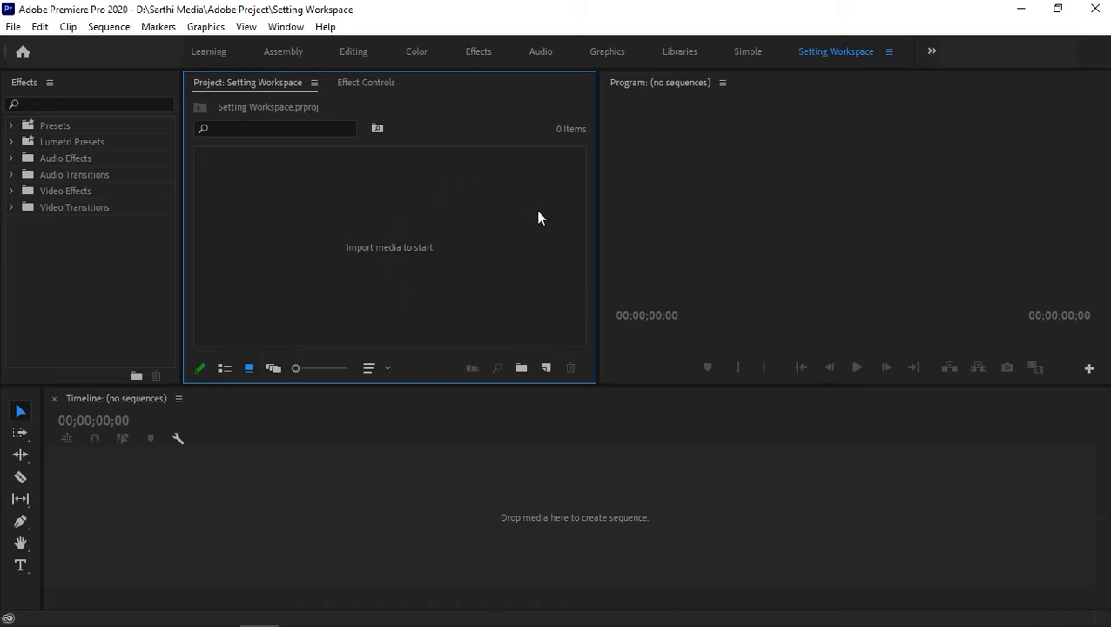
# Step: Delete the Simple workspace from the list of workspaces and apply the change
pyautogui.click(287, 27)
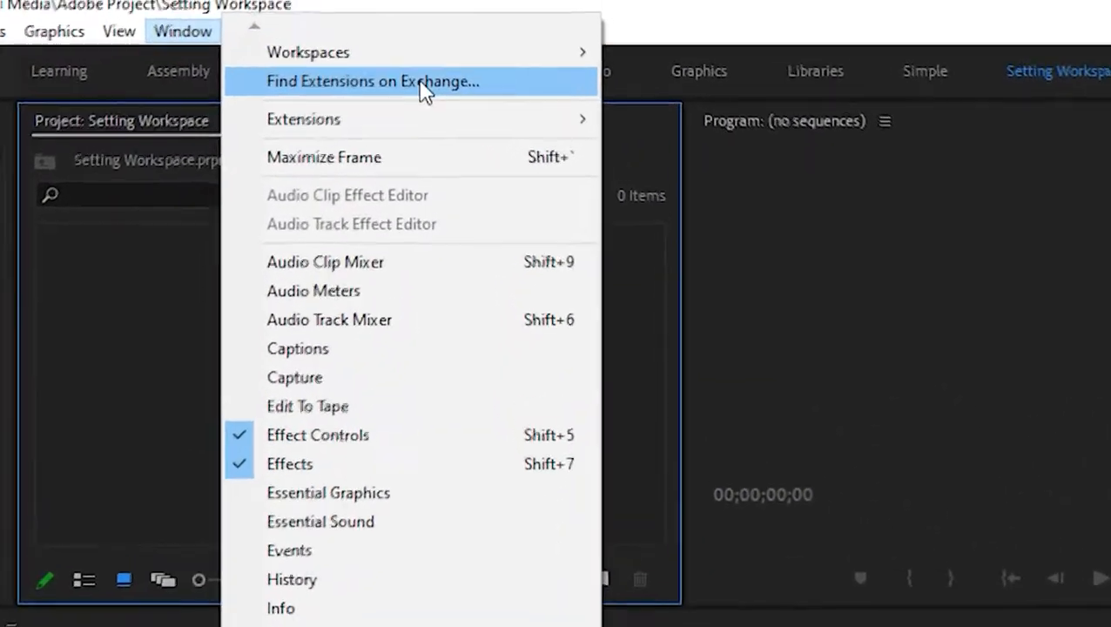
pyautogui.moveTo(562, 56)
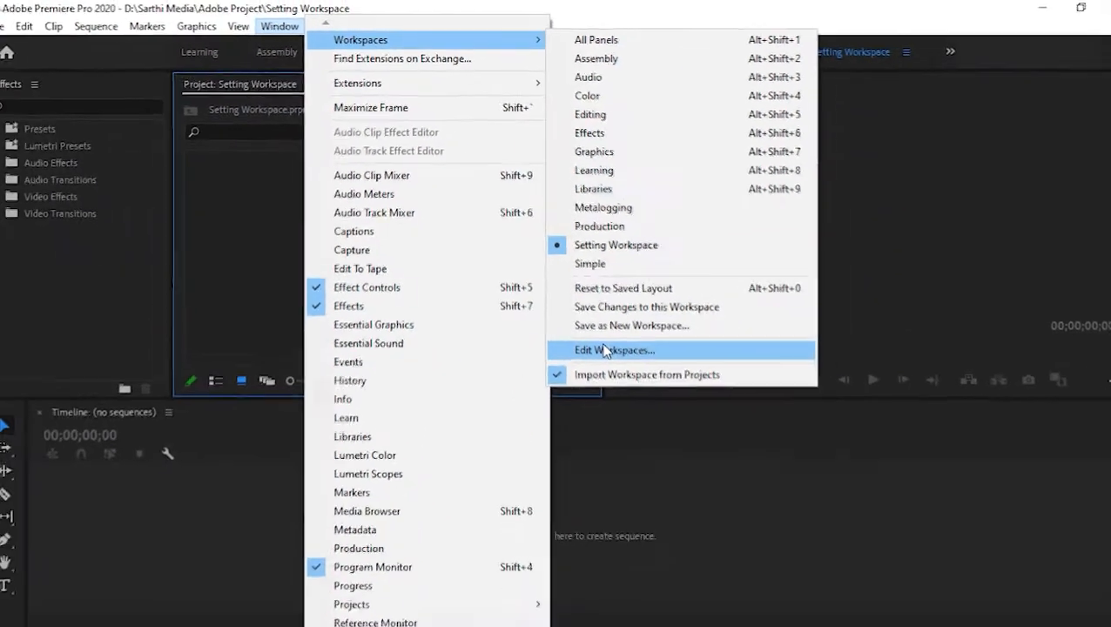
pyautogui.click(714, 564)
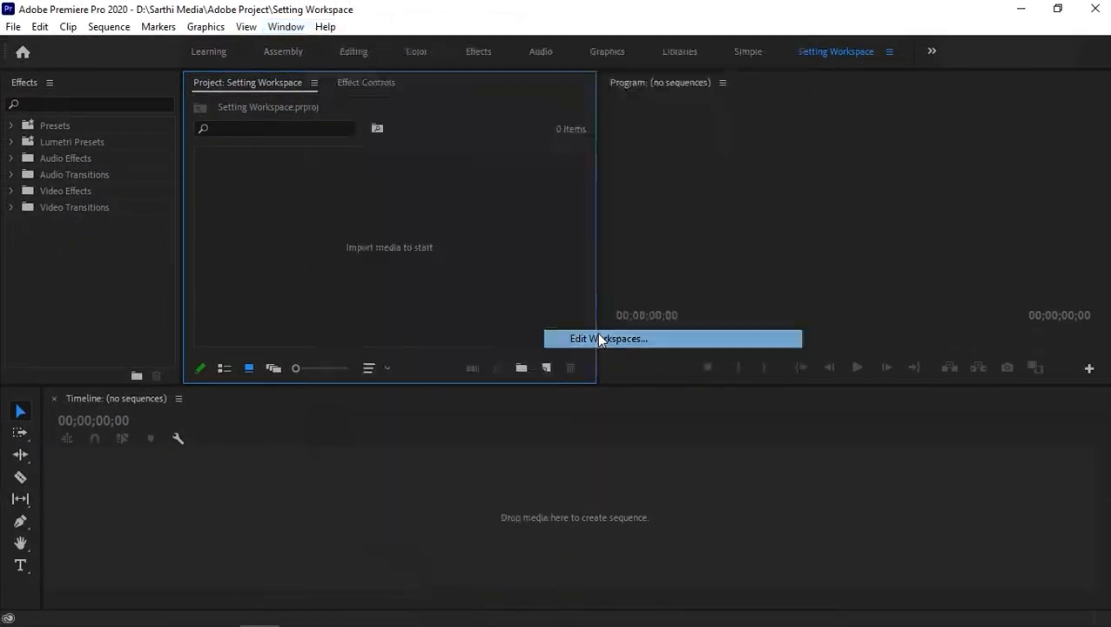
pyautogui.scroll(-3, 652, 266)
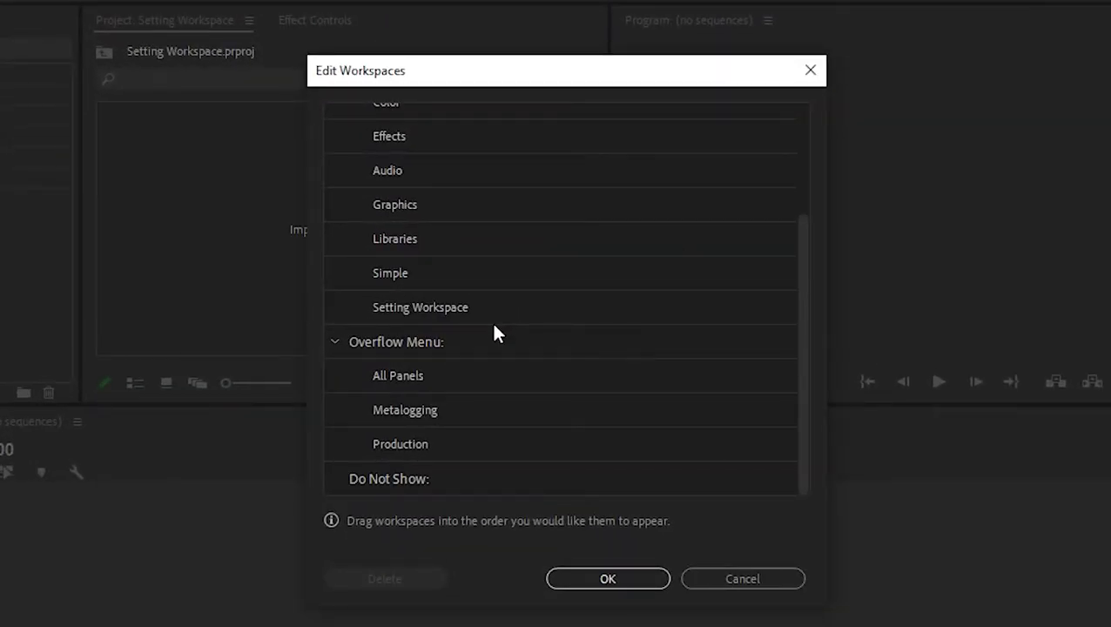
pyautogui.scroll(3, 479, 366)
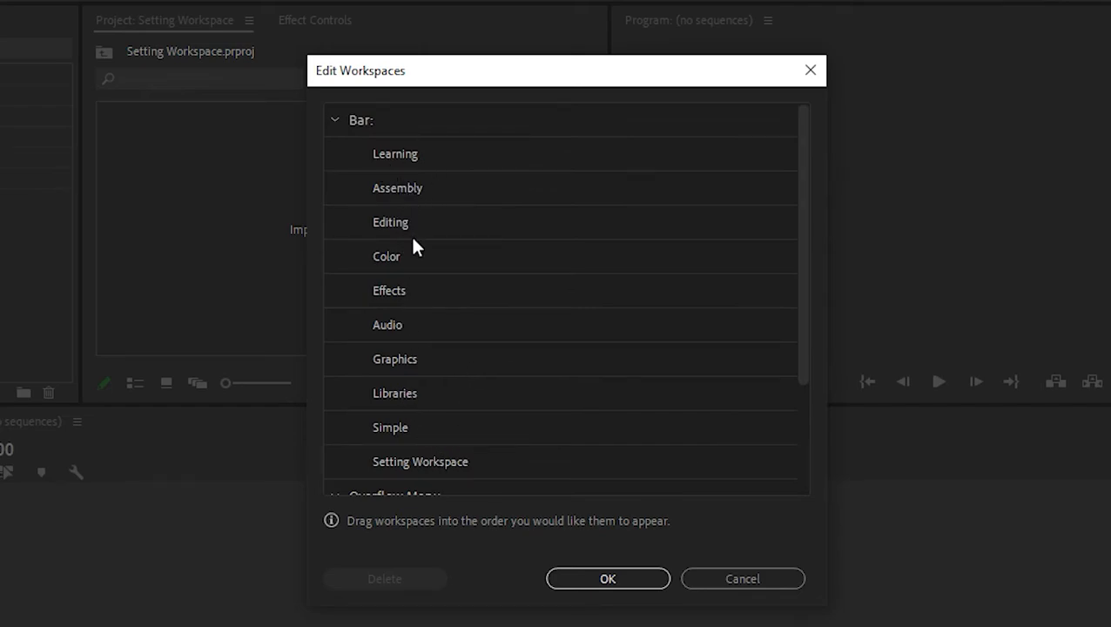
pyautogui.click(424, 353)
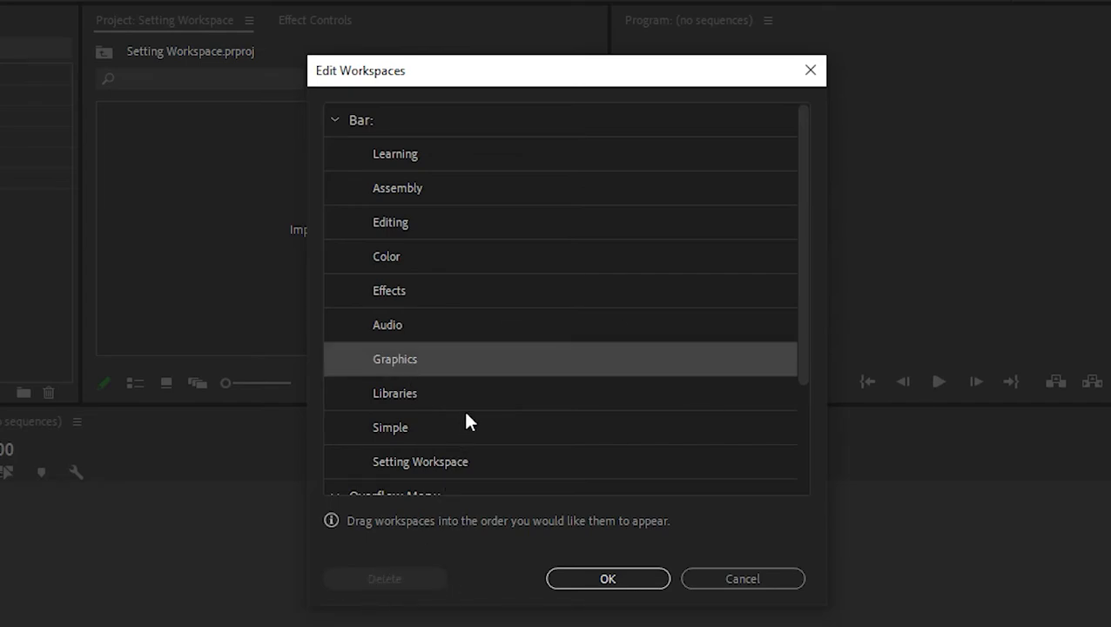
pyautogui.click(462, 433)
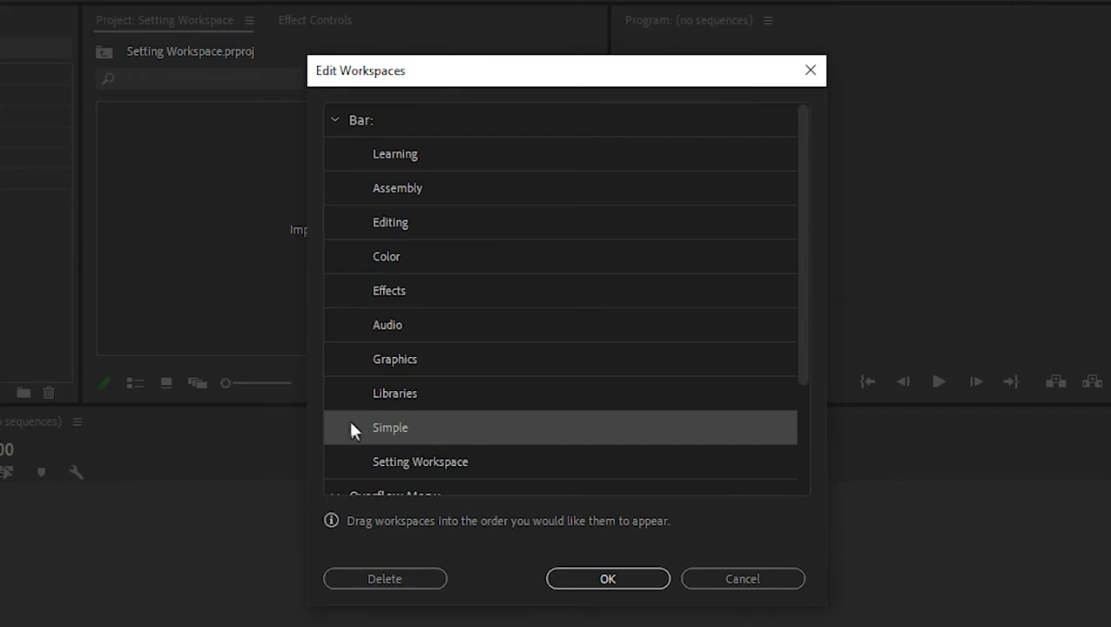
pyautogui.moveTo(404, 80); pyautogui.dragTo(401, 52)
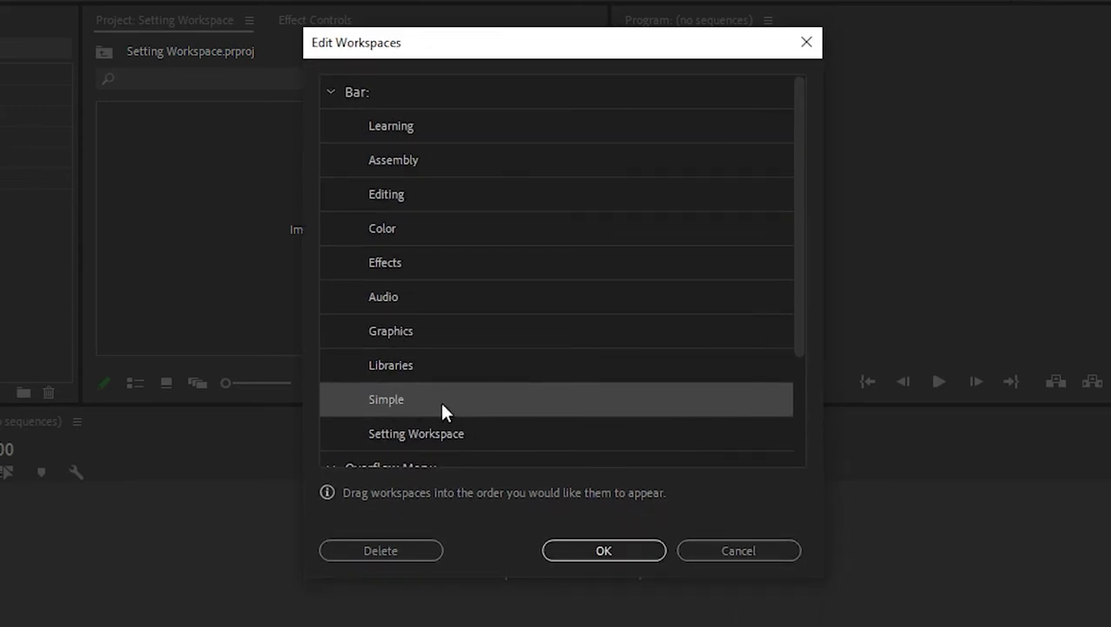
pyautogui.doubleClick(397, 397)
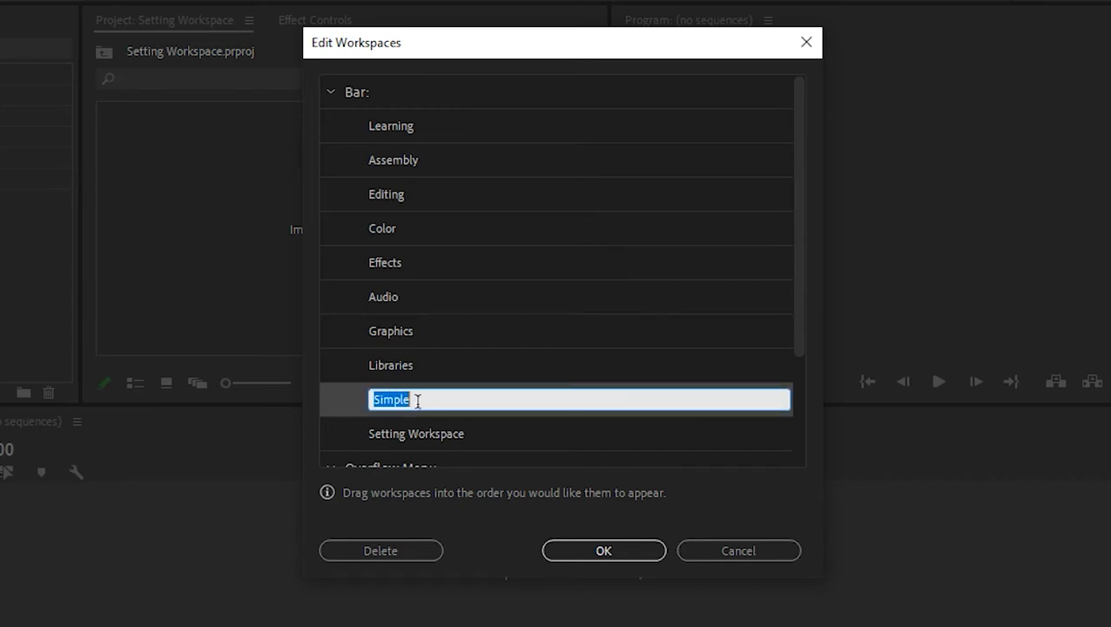
pyautogui.click(364, 413)
pyautogui.click(417, 402)
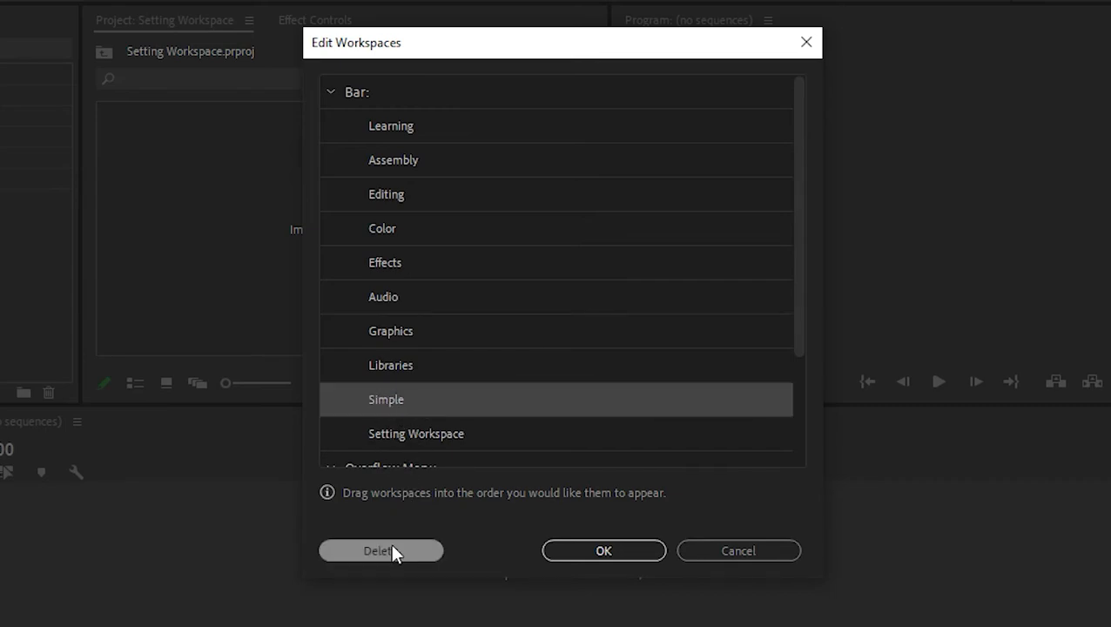
pyautogui.click(392, 549)
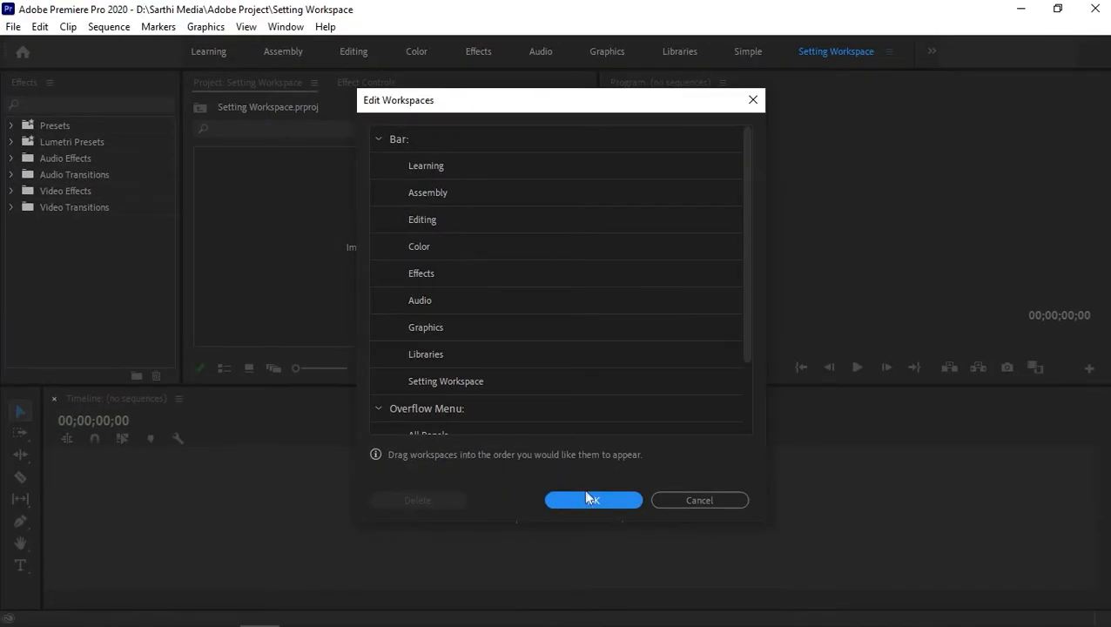
pyautogui.click(601, 555)
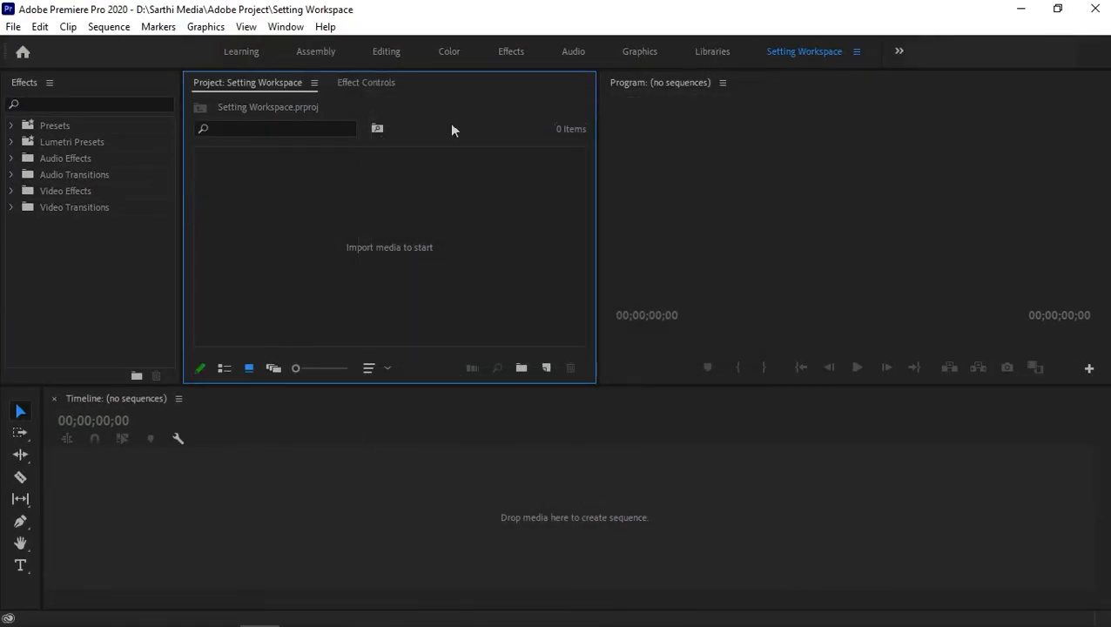
# Step: Rename the Setting Workspace workspace as Simple Work and apply the change
pyautogui.click(285, 27)
pyautogui.moveTo(488, 41)
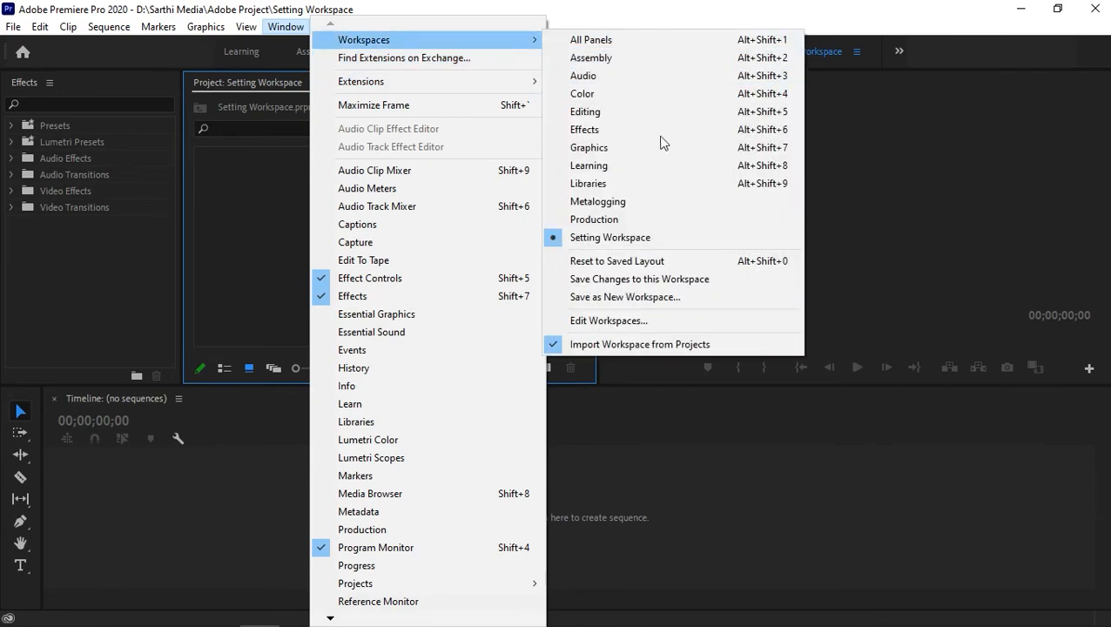
pyautogui.click(631, 324)
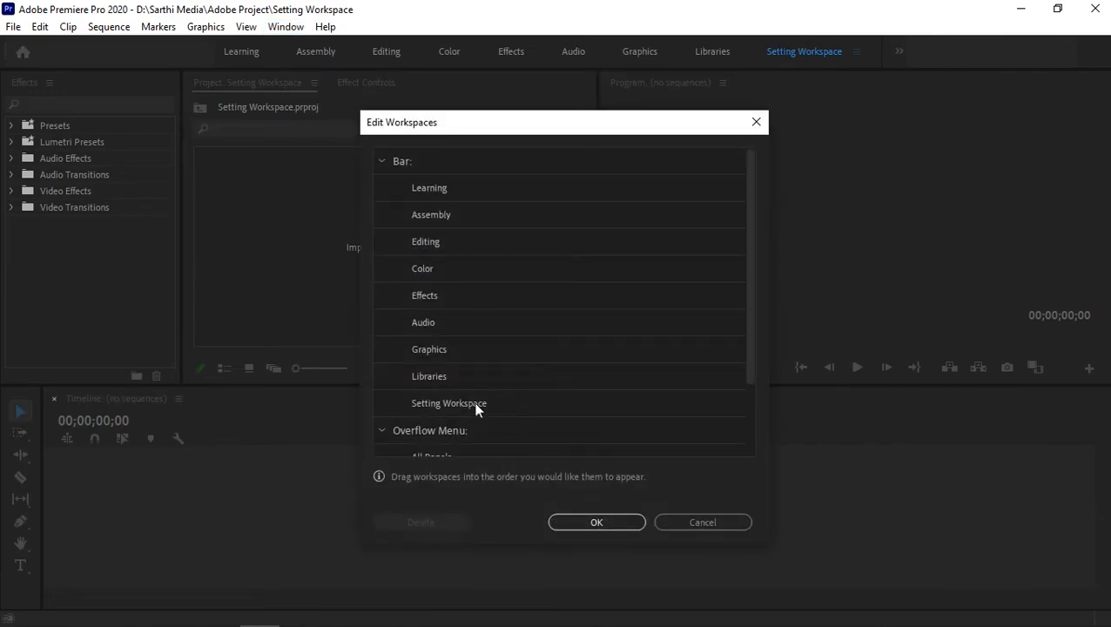
pyautogui.click(474, 404)
pyautogui.click(473, 404)
pyautogui.moveTo(508, 399); pyautogui.dragTo(340, 403)
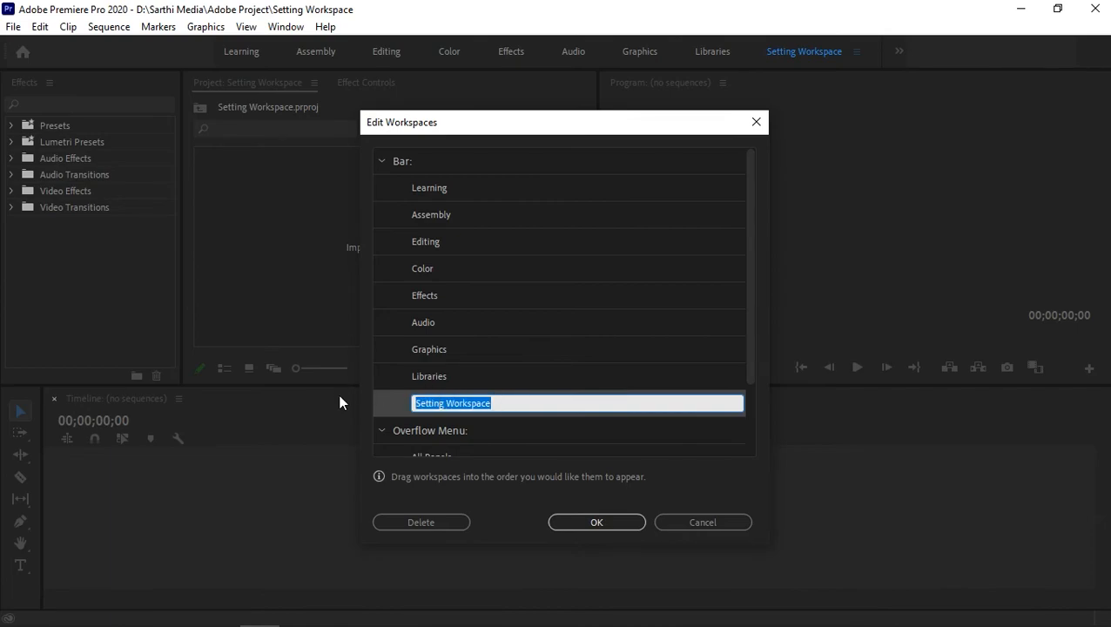
pyautogui.press('BackSpace')
pyautogui.write('Simple ')
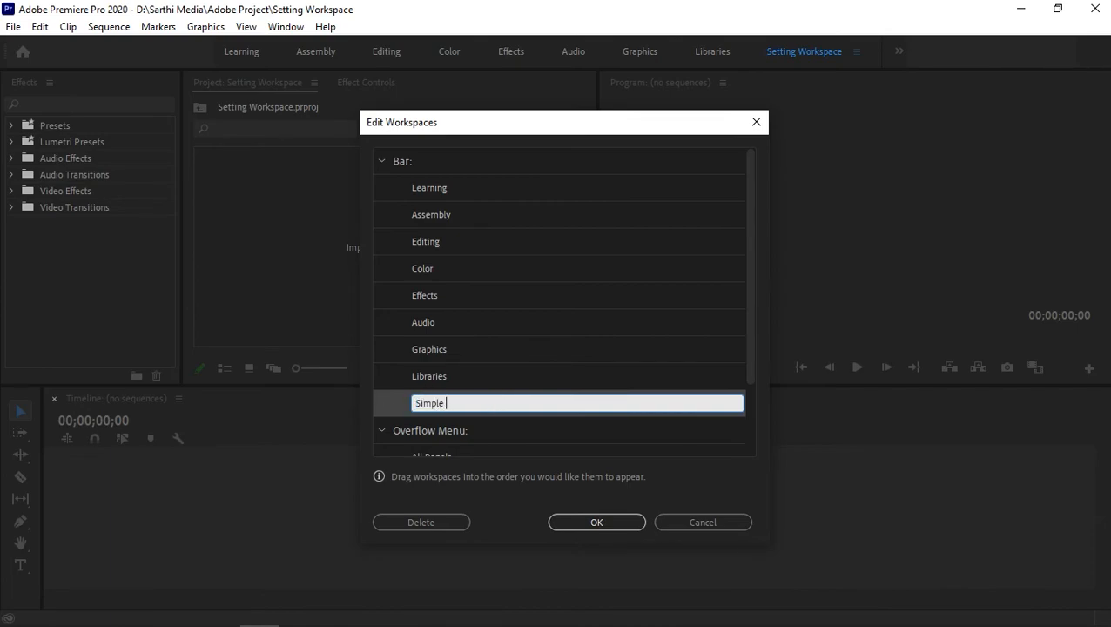
pyautogui.write('Work')
pyautogui.click(581, 521)
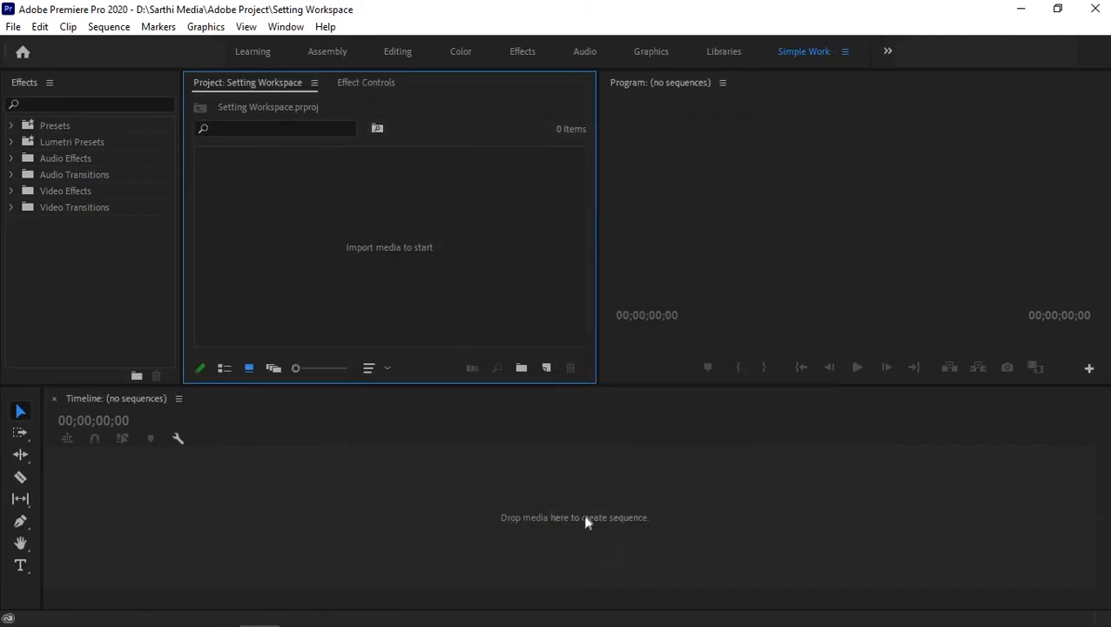